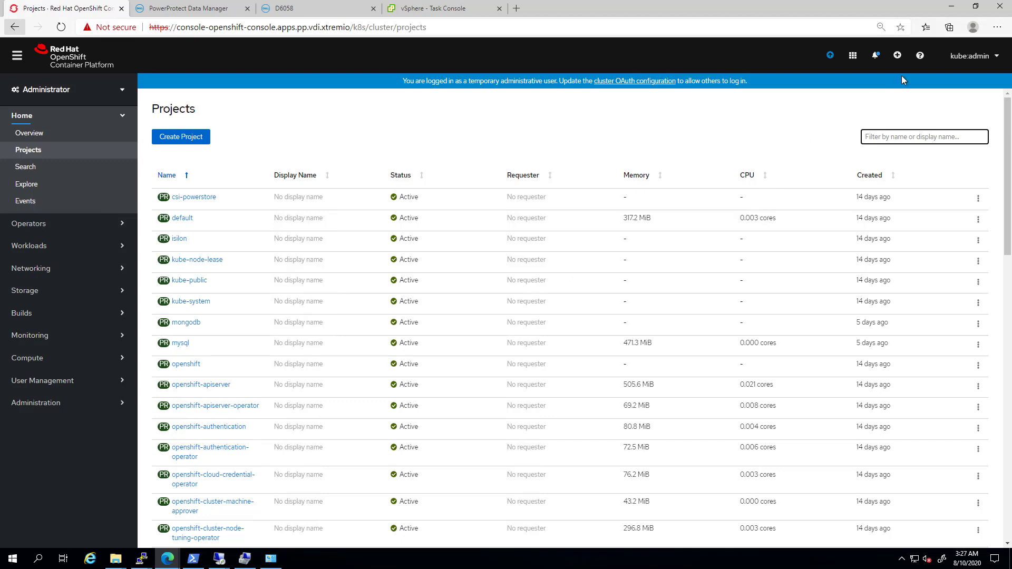
Check the cluster version details from the help menu.
{"action": "left_click", "coordinate": [921, 56]}
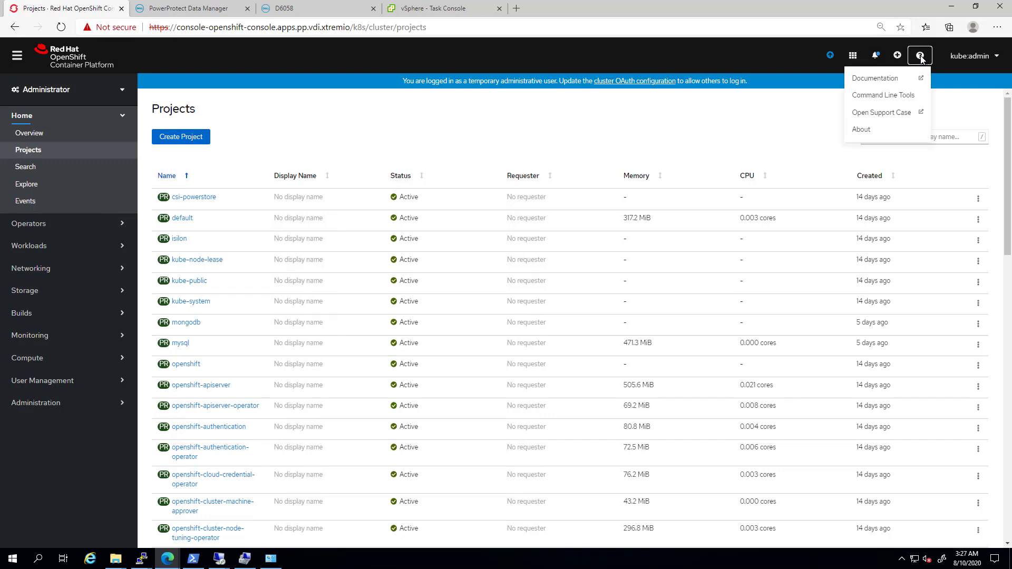
{"action": "left_click", "coordinate": [879, 135]}
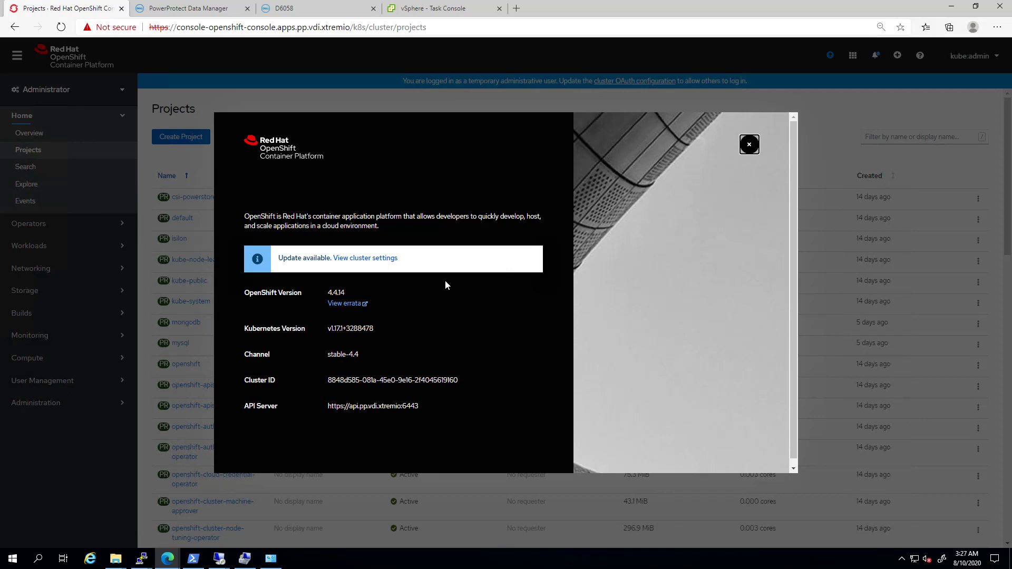
{"action": "left_click", "coordinate": [749, 145]}
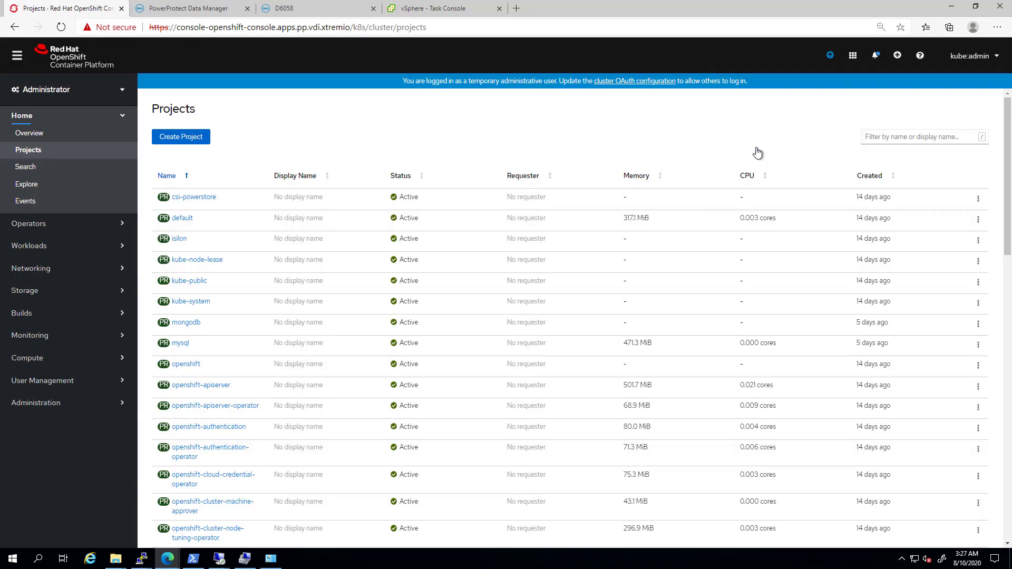
List pods in the yuga project, showing six running yb-master and yb-tserver pods.
{"action": "left_click", "coordinate": [52, 248]}
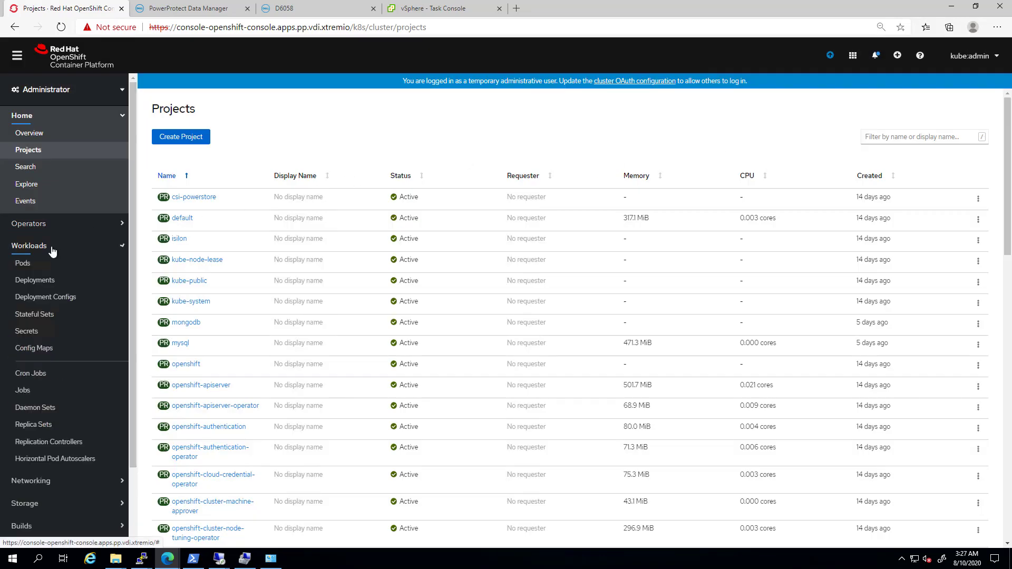
{"action": "left_click", "coordinate": [25, 267]}
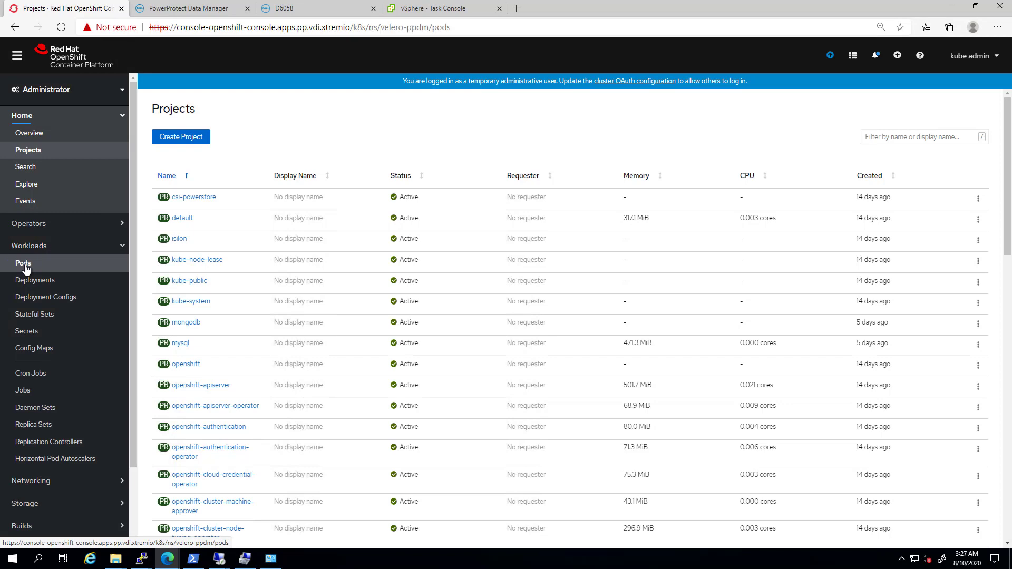
{"action": "left_click", "coordinate": [212, 100]}
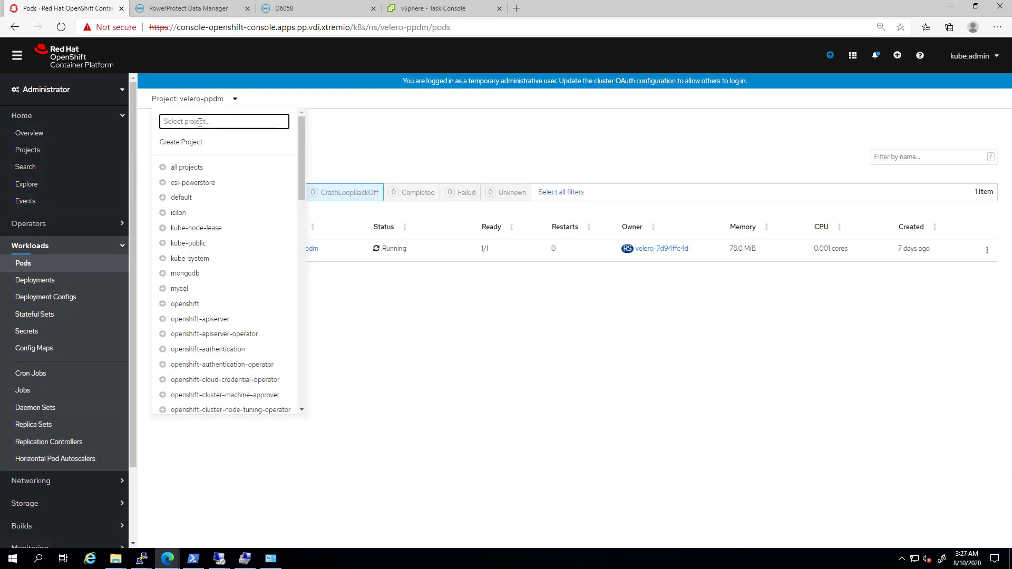
{"action": "type", "text": "yuga"}
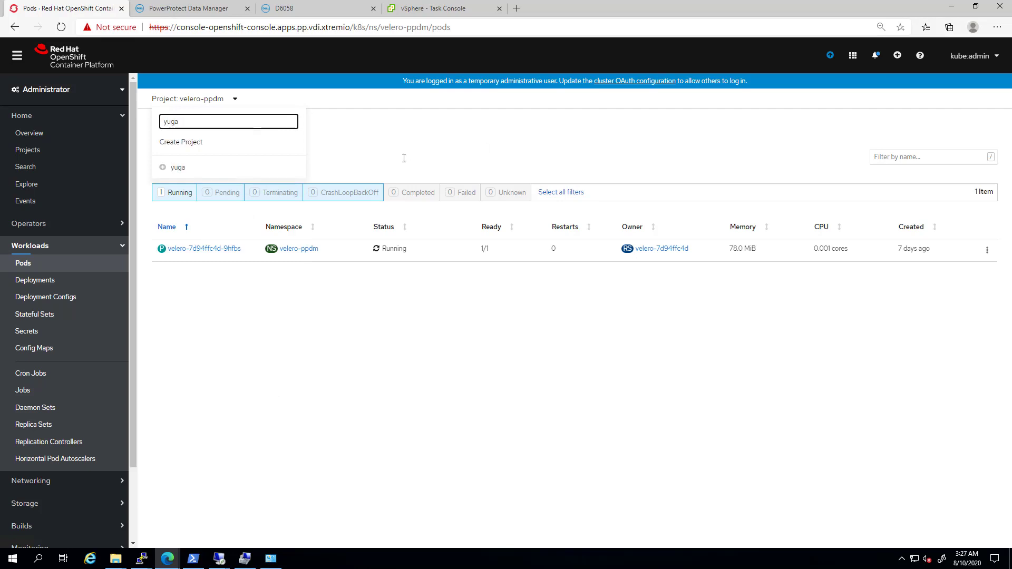
{"action": "left_click", "coordinate": [192, 169]}
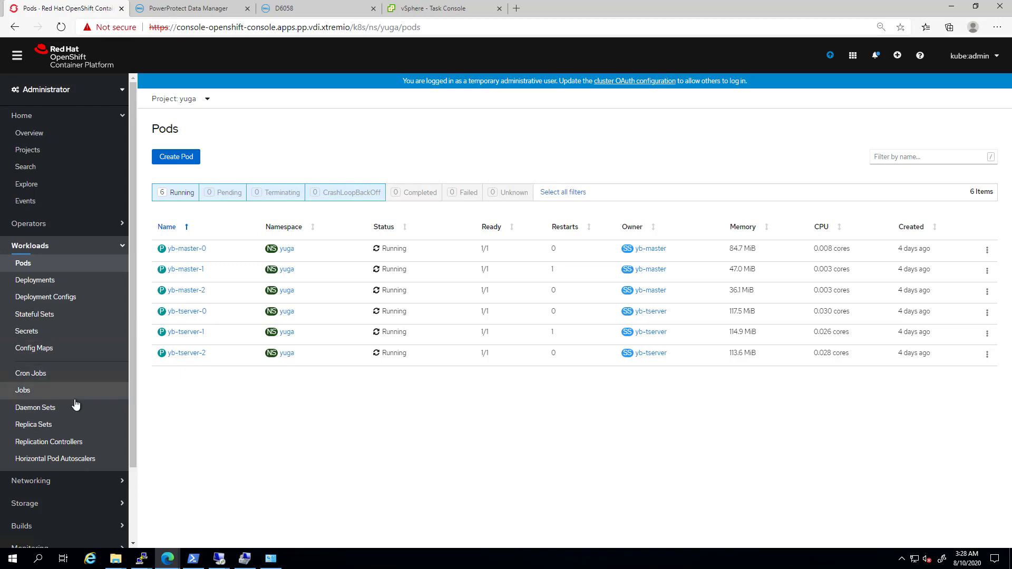
{"action": "left_click", "coordinate": [46, 505]}
{"action": "scroll", "coordinate": [82, 453], "scroll_direction": "down", "scroll_amount": 1}
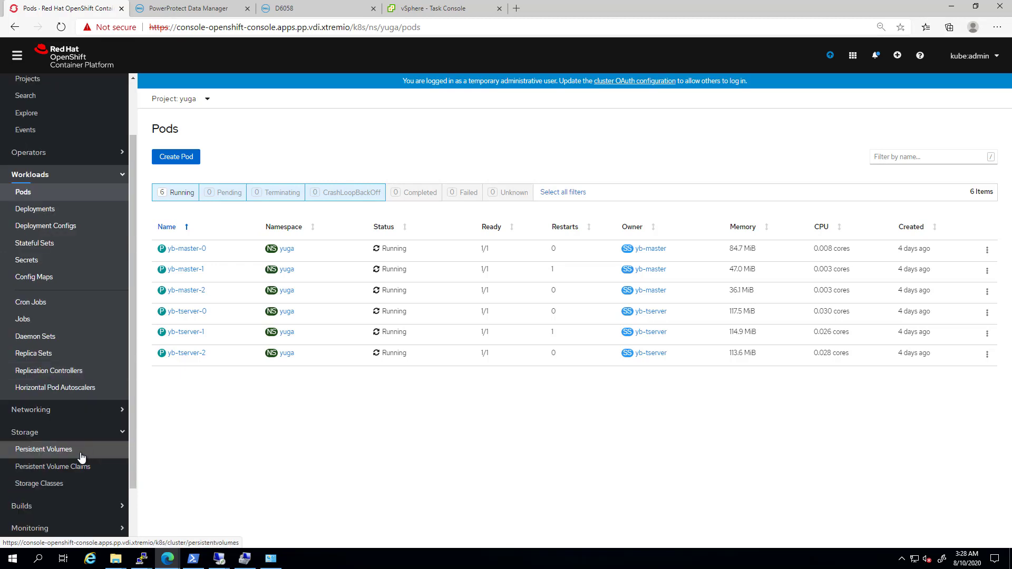
Check yuga's six bound PVCs, then list storage classes powerstore, powerstore-xfs and thin.
{"action": "left_click", "coordinate": [58, 469]}
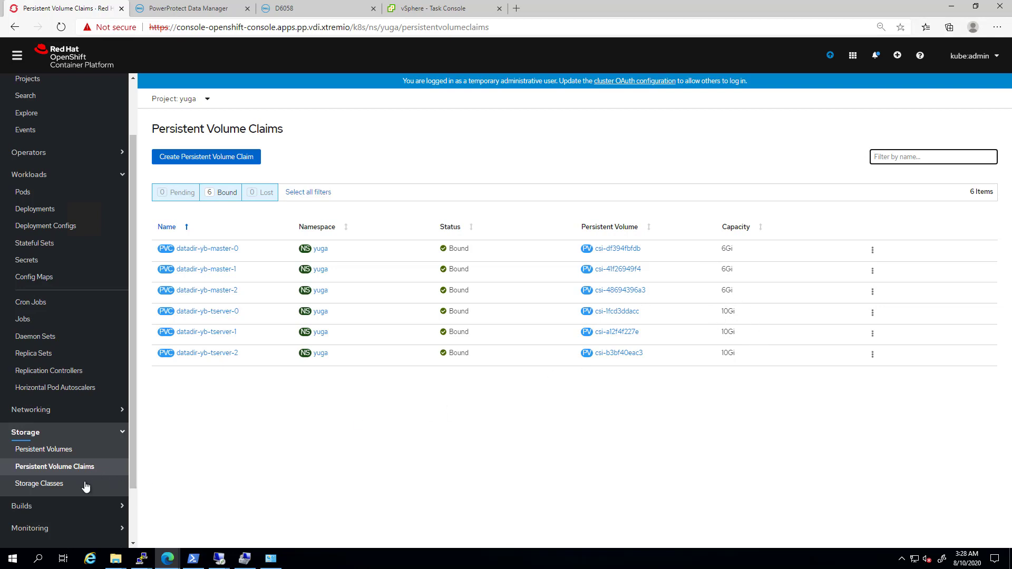
{"action": "left_click", "coordinate": [63, 485]}
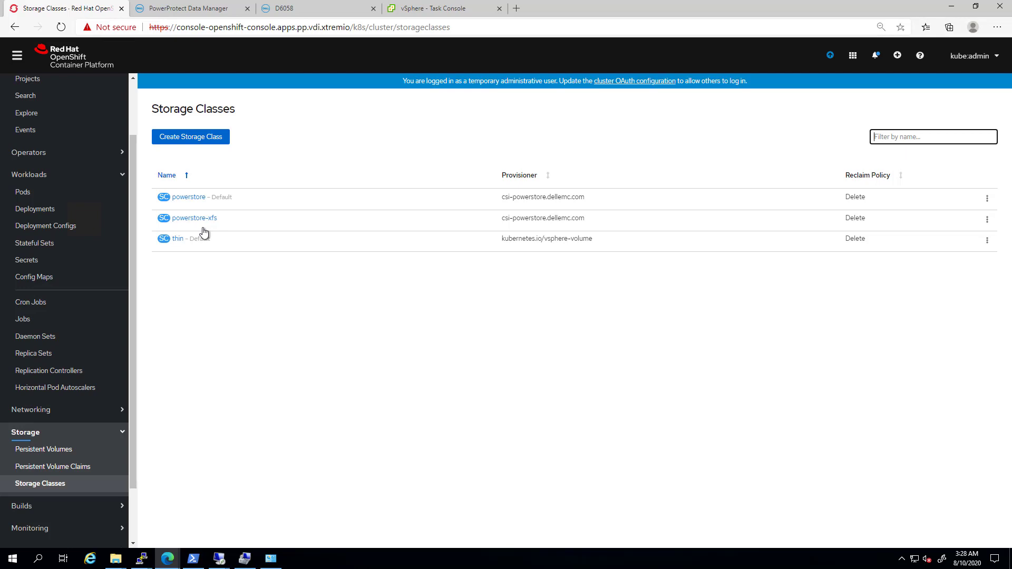
On the PowerStore D6058 console, review Hosts & Host Groups, then list the nine volumes.
{"action": "left_click", "coordinate": [295, 11]}
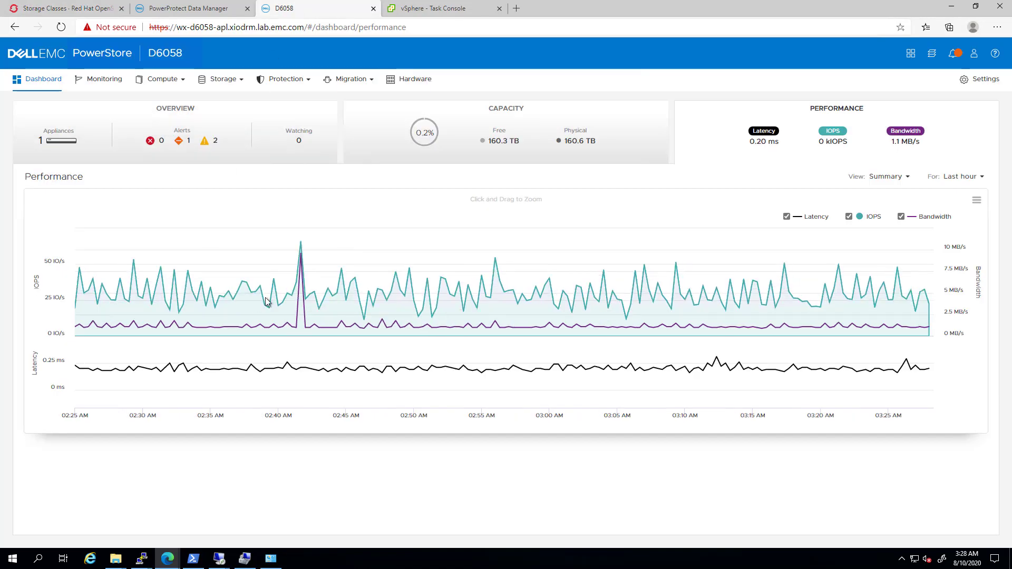
{"action": "left_click", "coordinate": [176, 79]}
{"action": "left_click", "coordinate": [120, 109]}
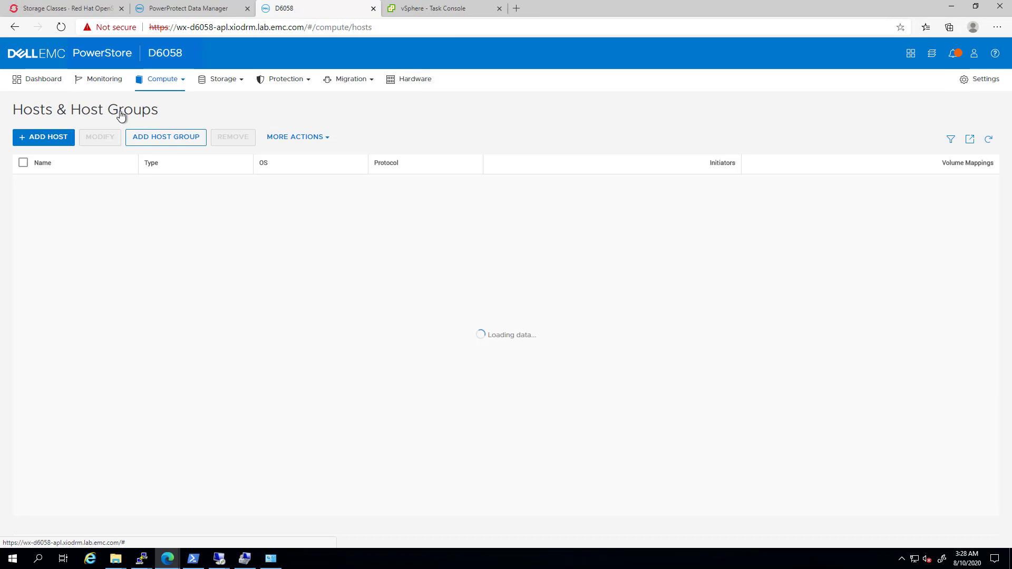
{"action": "scroll", "coordinate": [163, 436], "scroll_direction": "down", "scroll_amount": 13}
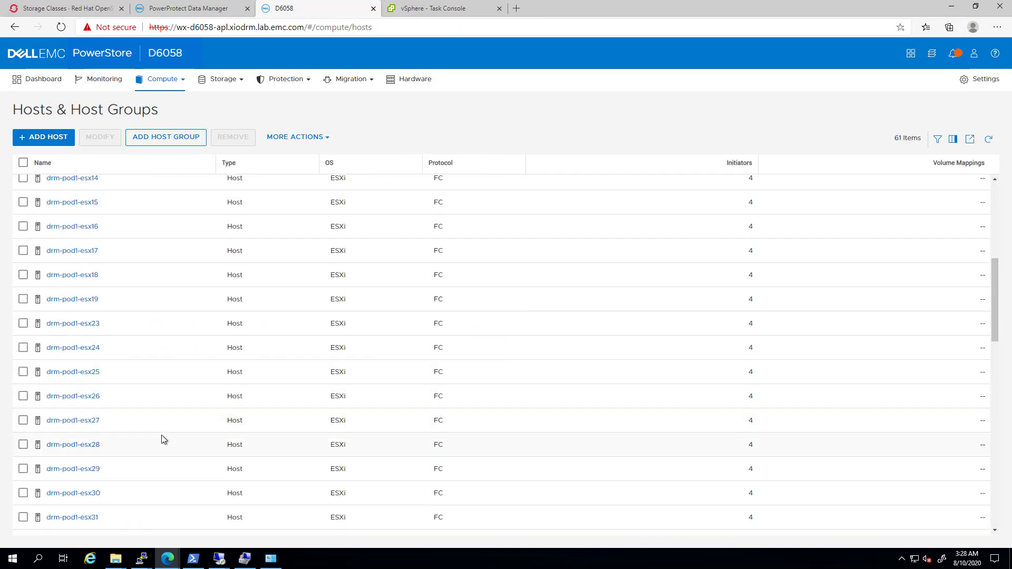
{"action": "scroll", "coordinate": [122, 438], "scroll_direction": "down", "scroll_amount": 8}
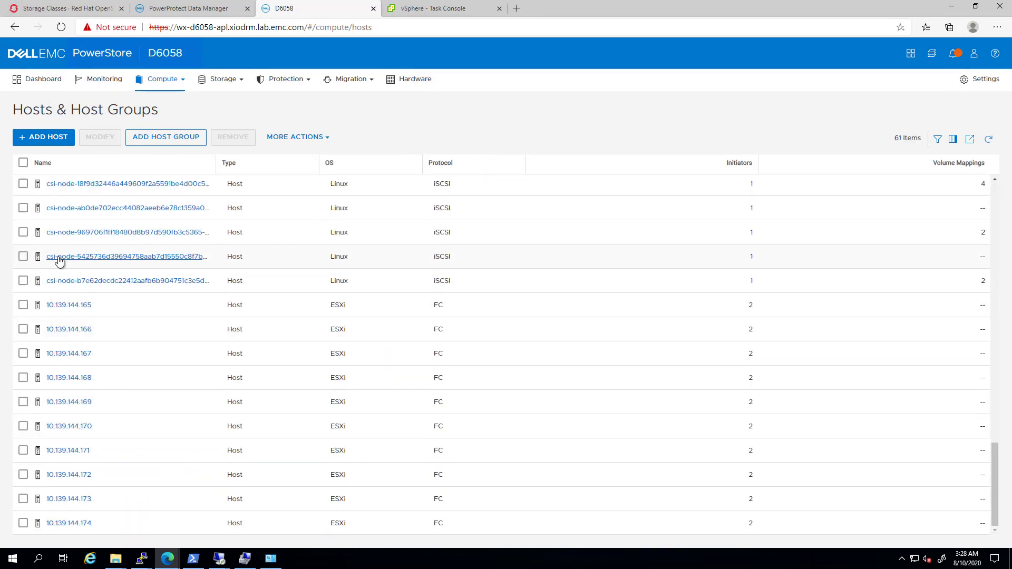
{"action": "scroll", "coordinate": [61, 254], "scroll_direction": "up", "scroll_amount": 1}
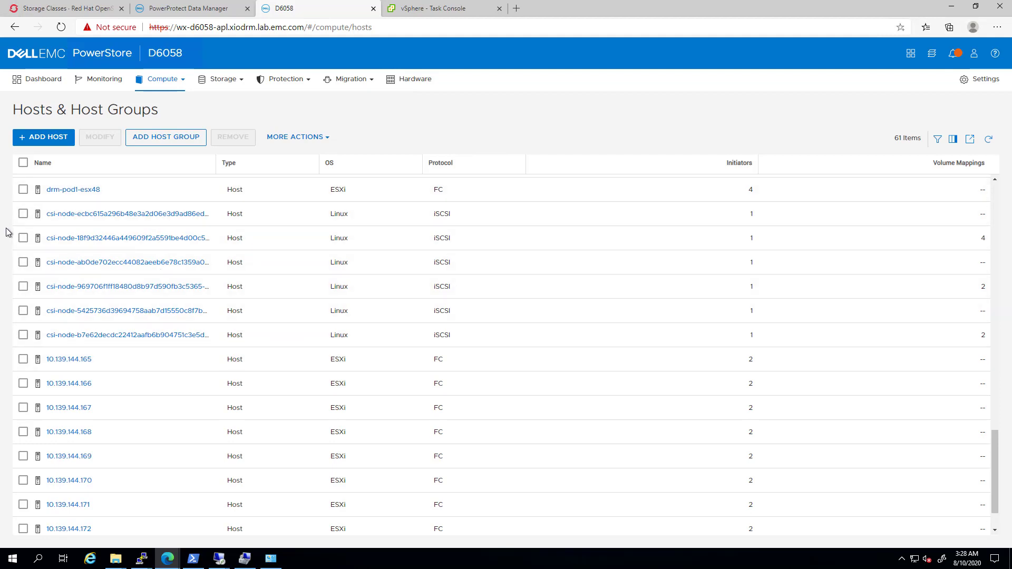
{"action": "left_click", "coordinate": [219, 80]}
{"action": "left_click", "coordinate": [168, 110]}
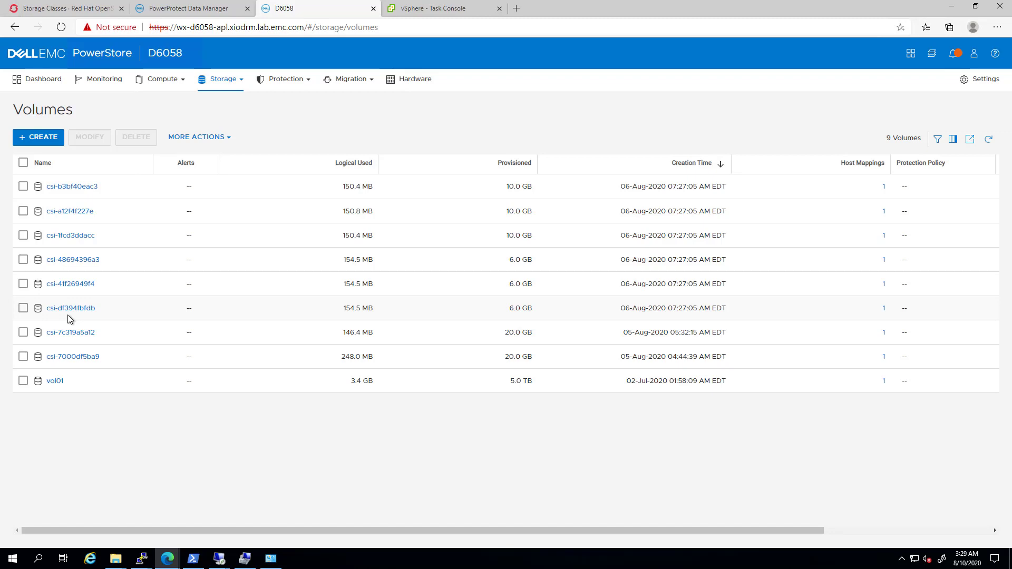
Show PowerProtect's Kubernetes asset sources: two clusters including OpenShift 4.4, both discovery status Ok.
{"action": "left_click", "coordinate": [176, 11]}
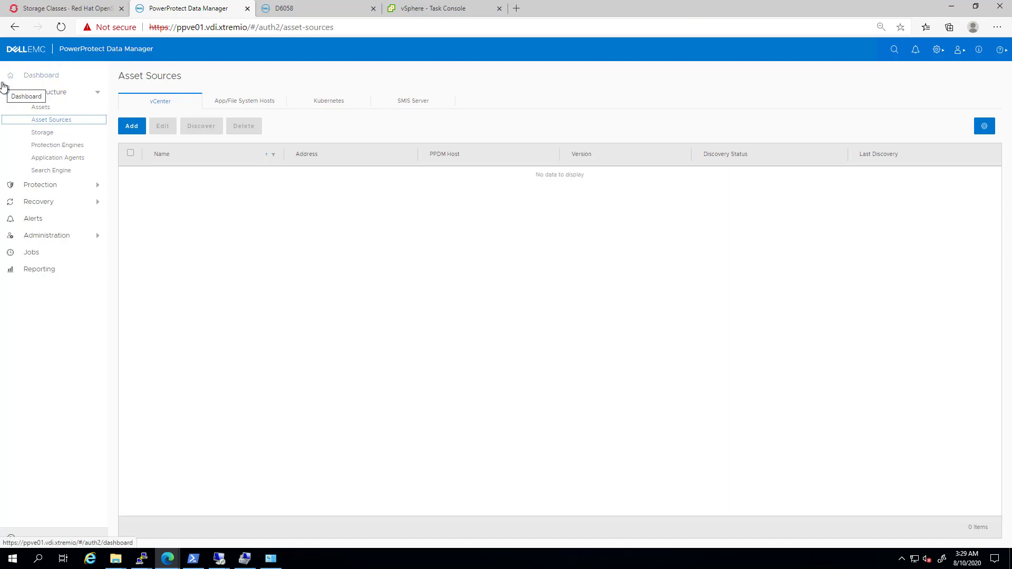
{"action": "left_click", "coordinate": [46, 136]}
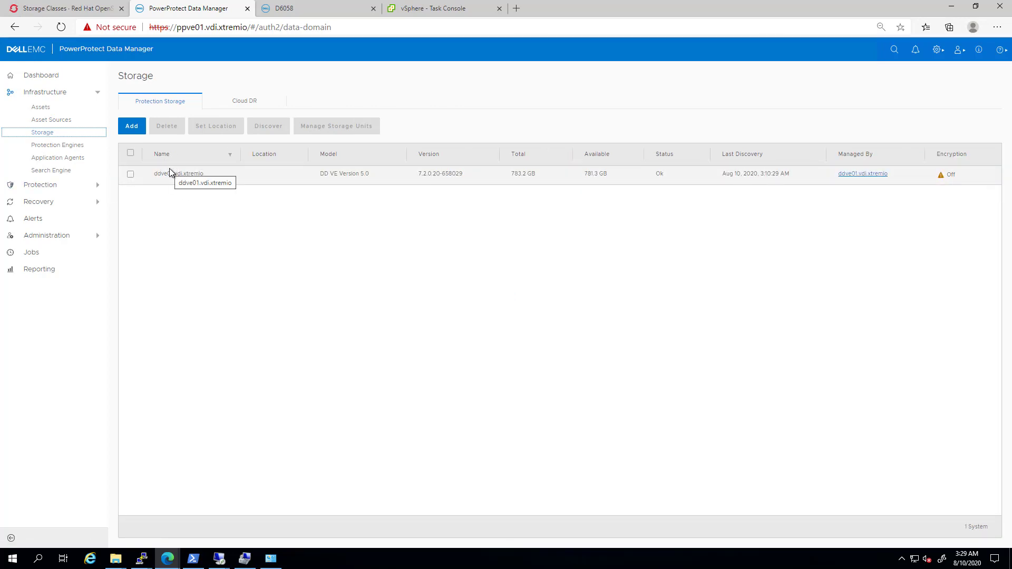
{"action": "left_click", "coordinate": [58, 121]}
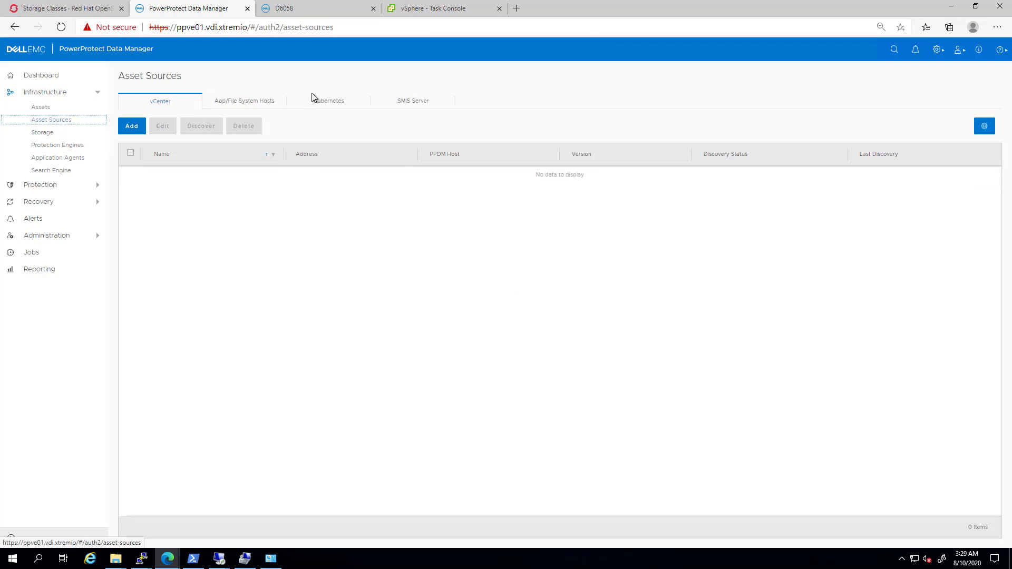
{"action": "left_click", "coordinate": [330, 104]}
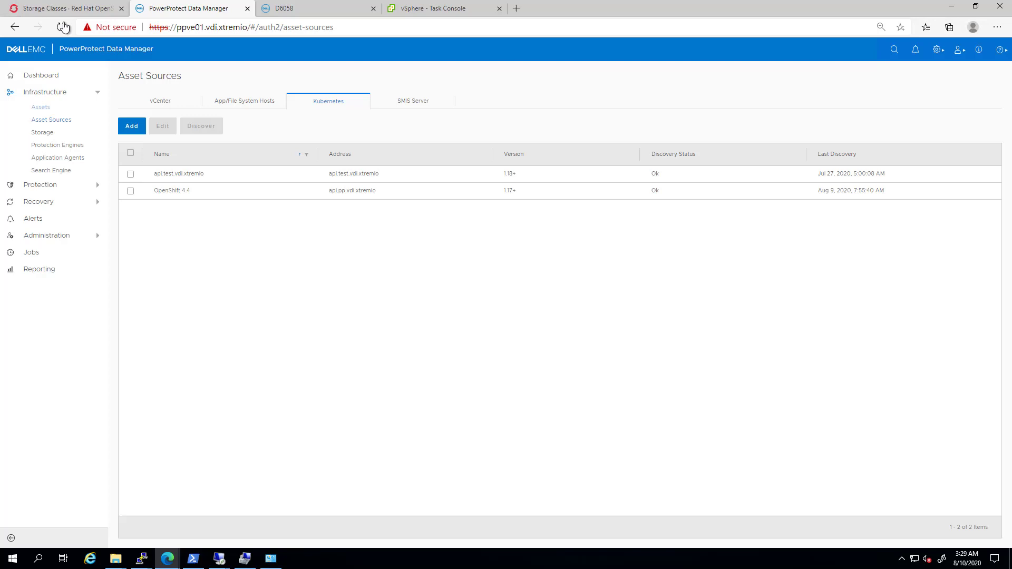
Confirm the powerprotect project's controller pod is Running, then return to PowerProtect Data Manager.
{"action": "left_click", "coordinate": [73, 8]}
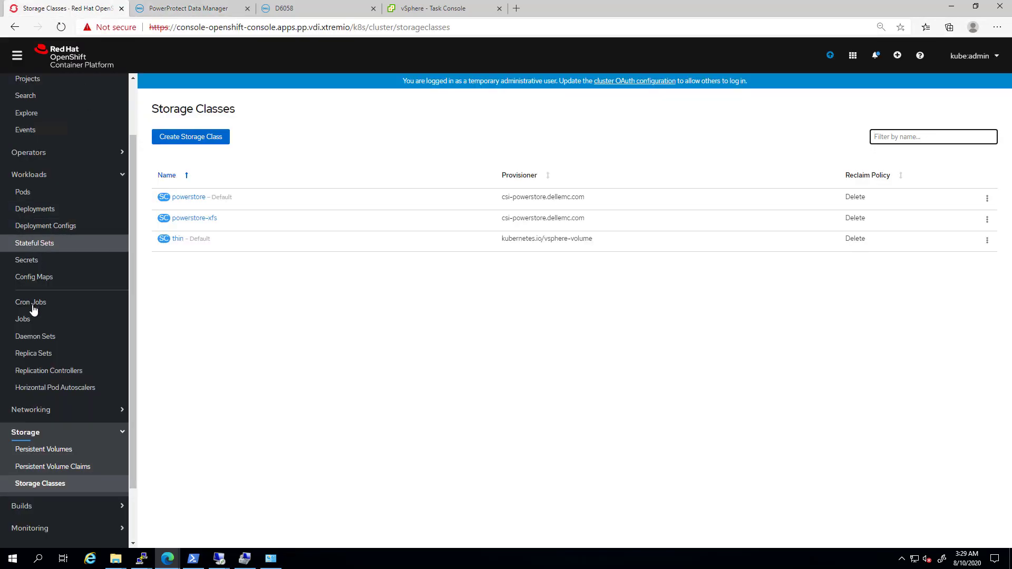
{"action": "left_click", "coordinate": [27, 195]}
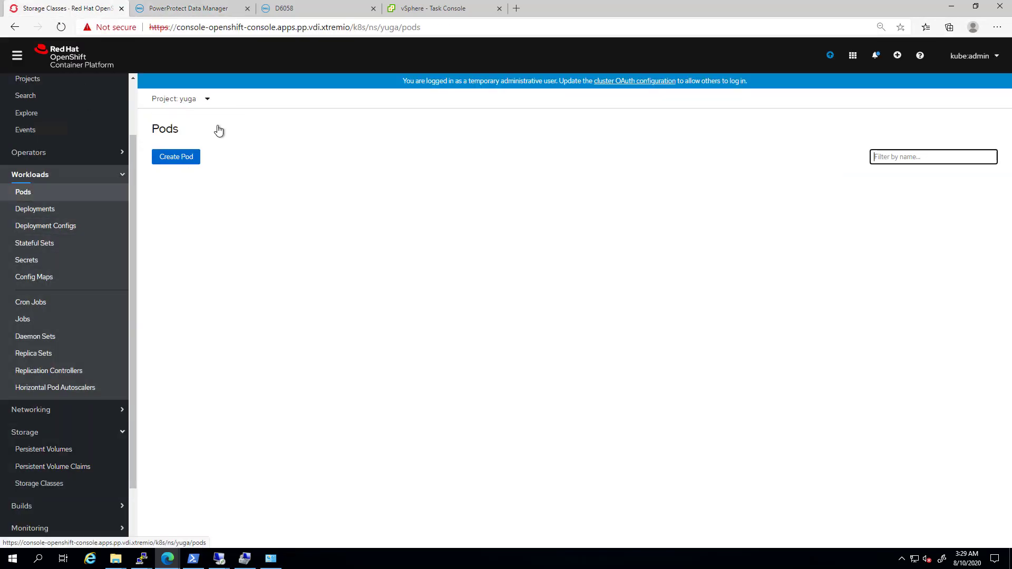
{"action": "left_click", "coordinate": [203, 103]}
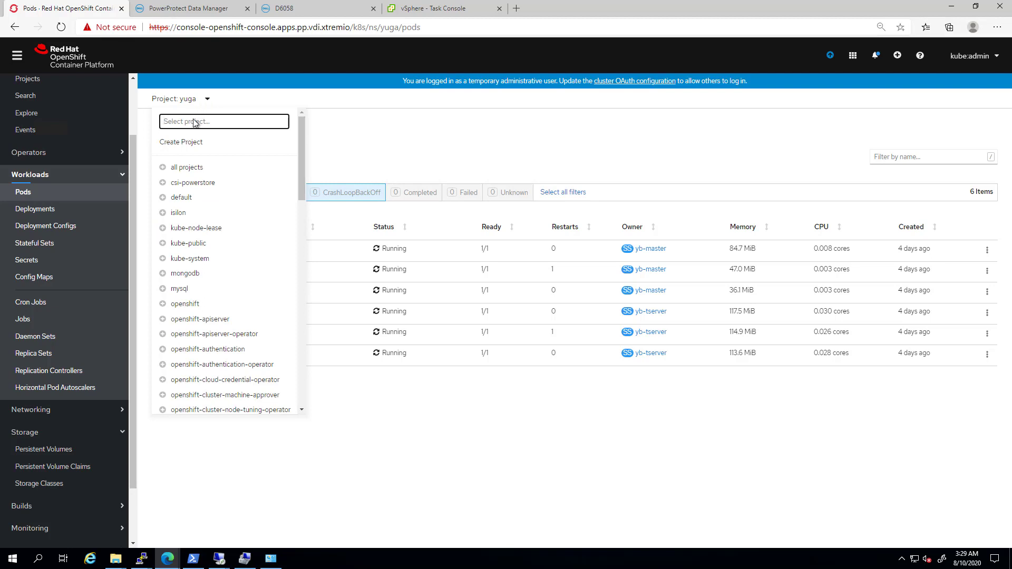
{"action": "type", "text": "power"}
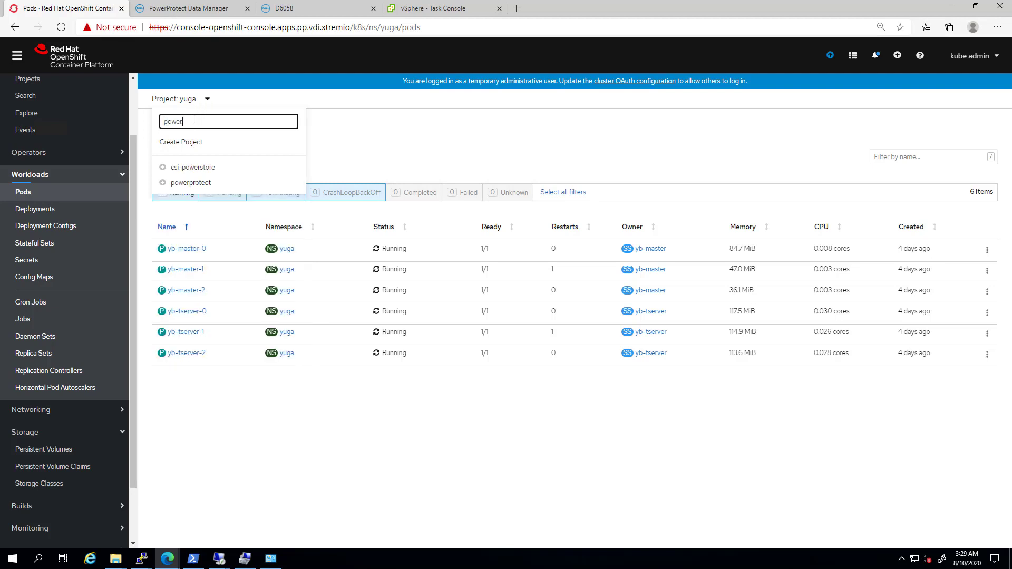
{"action": "left_click", "coordinate": [196, 182]}
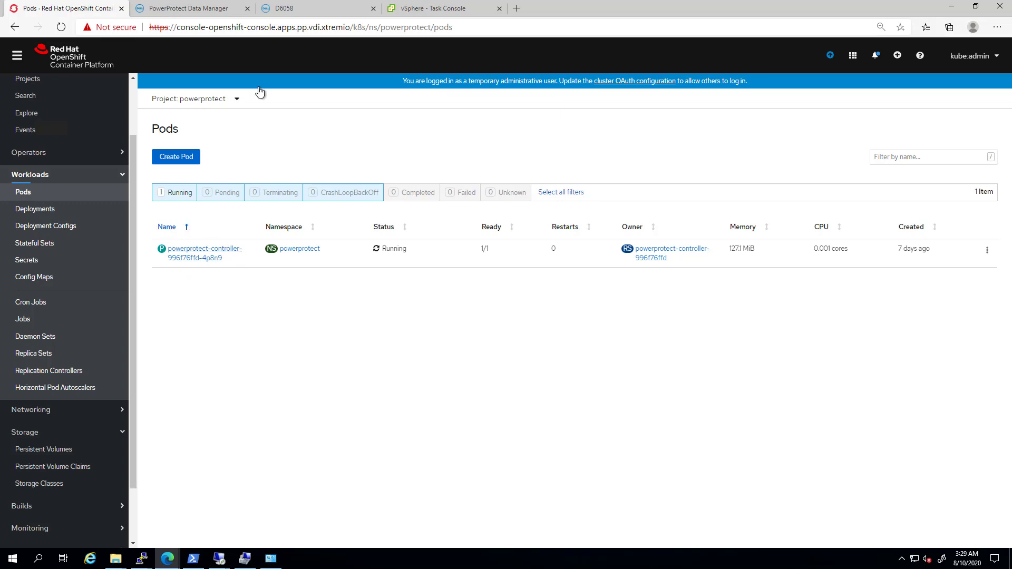
{"action": "left_click", "coordinate": [217, 9]}
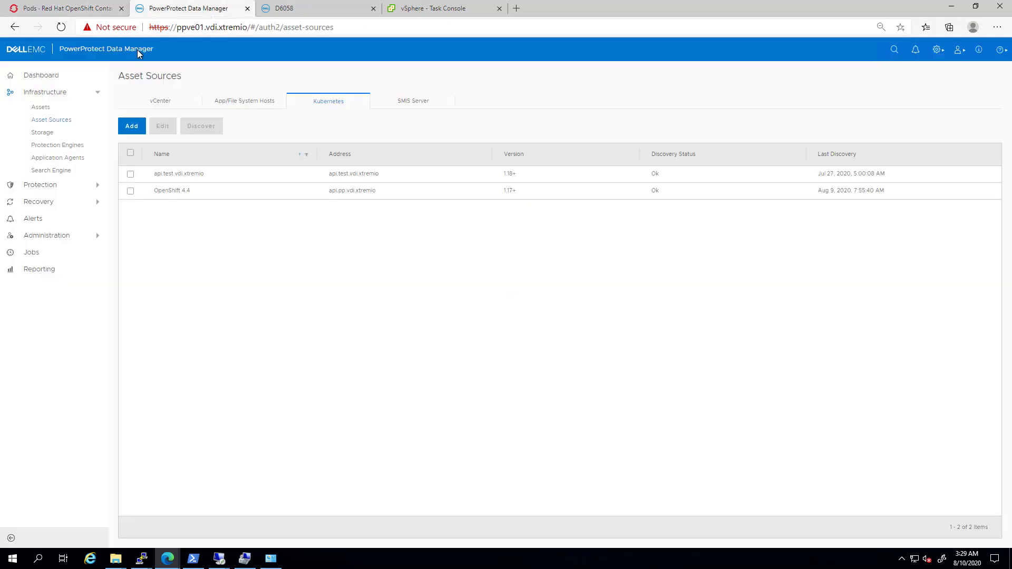
Create a Kubernetes protection policy named yugabytedb with Crash Consistent purpose.
{"action": "left_click", "coordinate": [49, 186]}
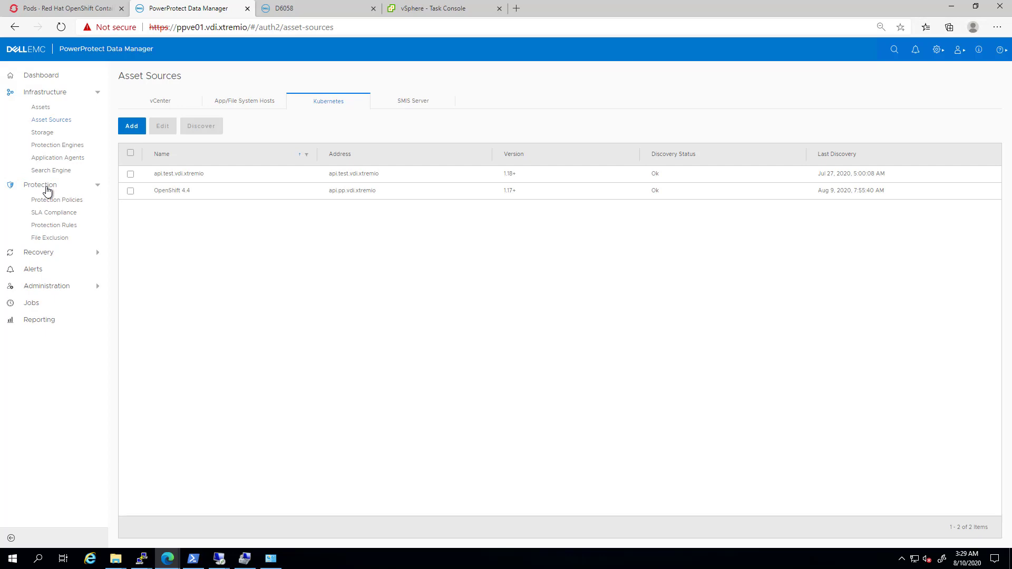
{"action": "left_click", "coordinate": [47, 202]}
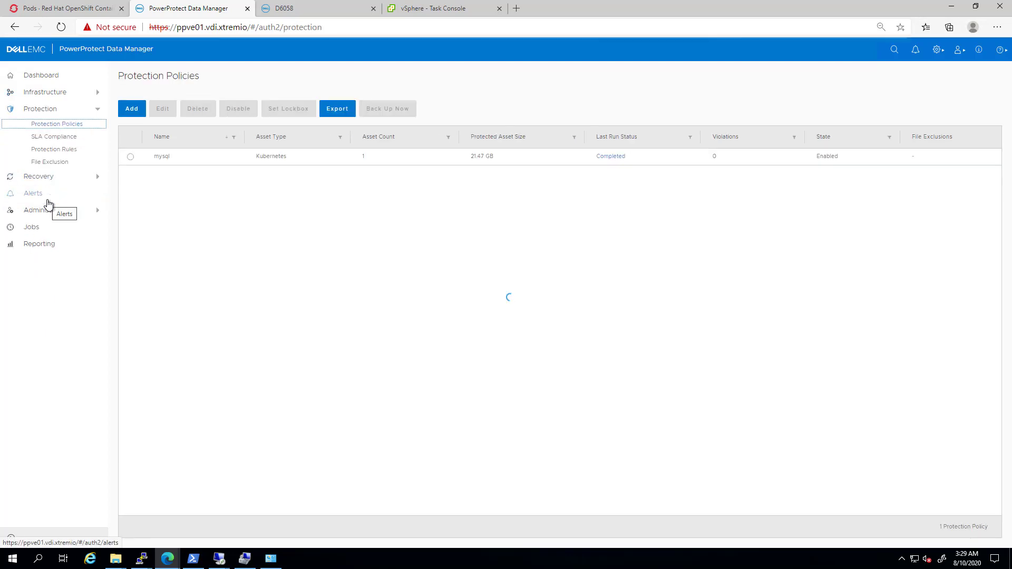
{"action": "left_click", "coordinate": [136, 112]}
{"action": "left_click", "coordinate": [222, 113]}
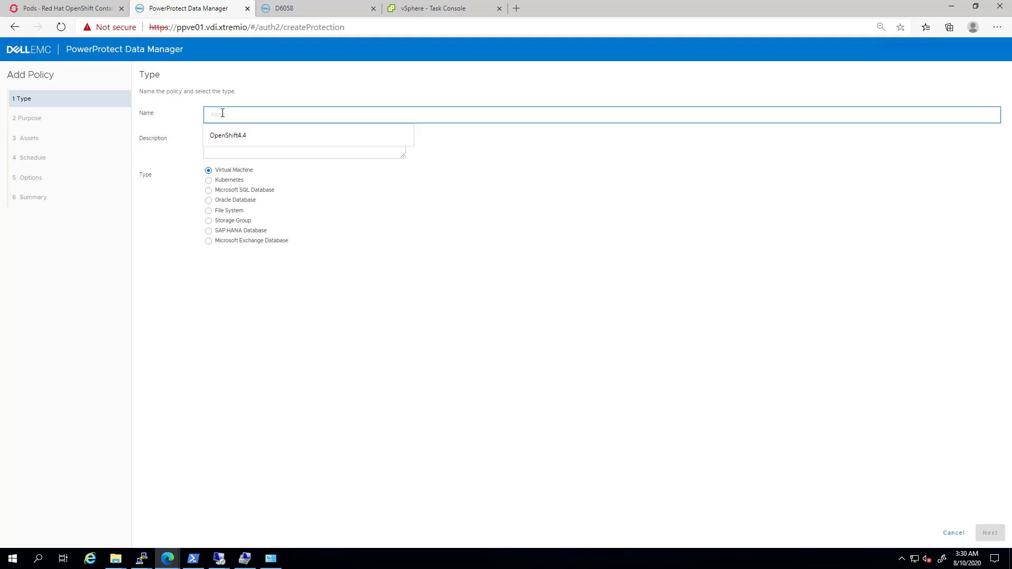
{"action": "type", "text": "yugabytedb"}
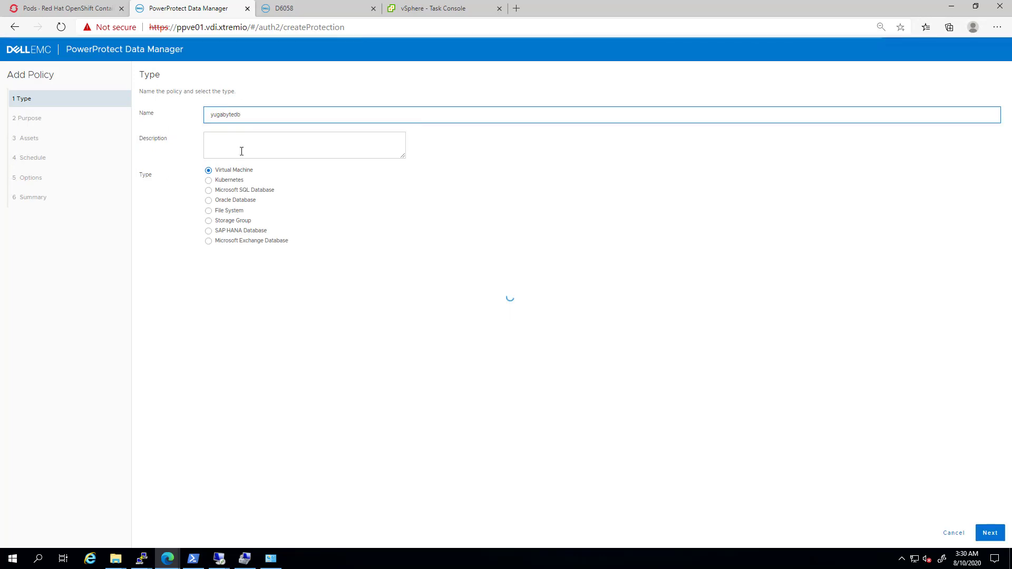
{"action": "left_click", "coordinate": [208, 181]}
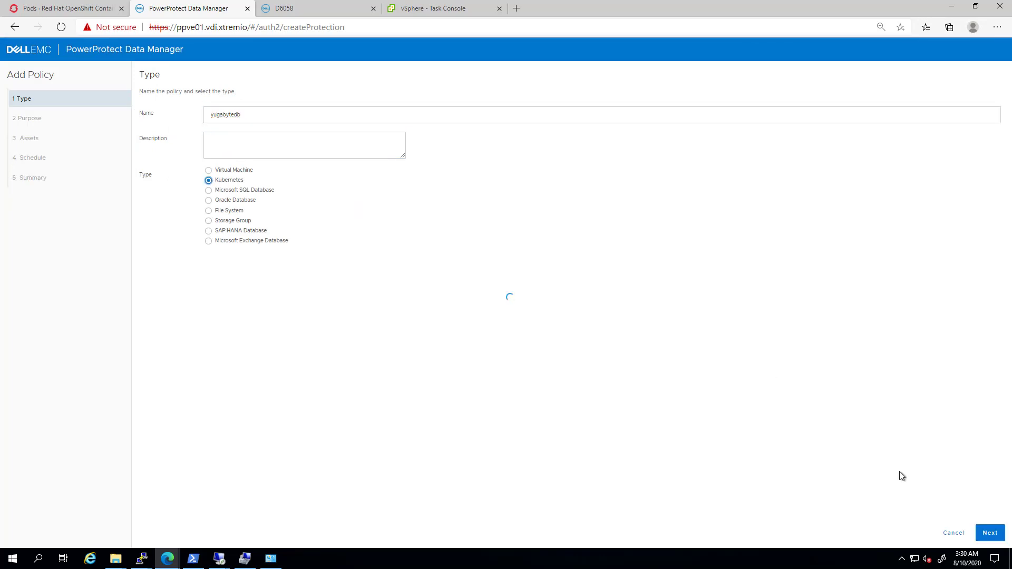
{"action": "left_click", "coordinate": [990, 533]}
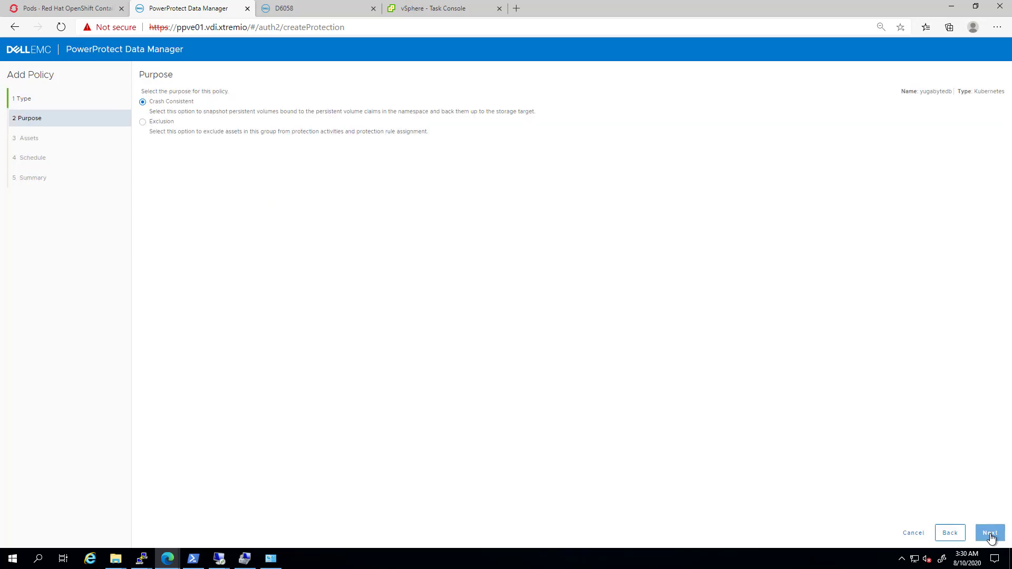
{"action": "left_click", "coordinate": [991, 535]}
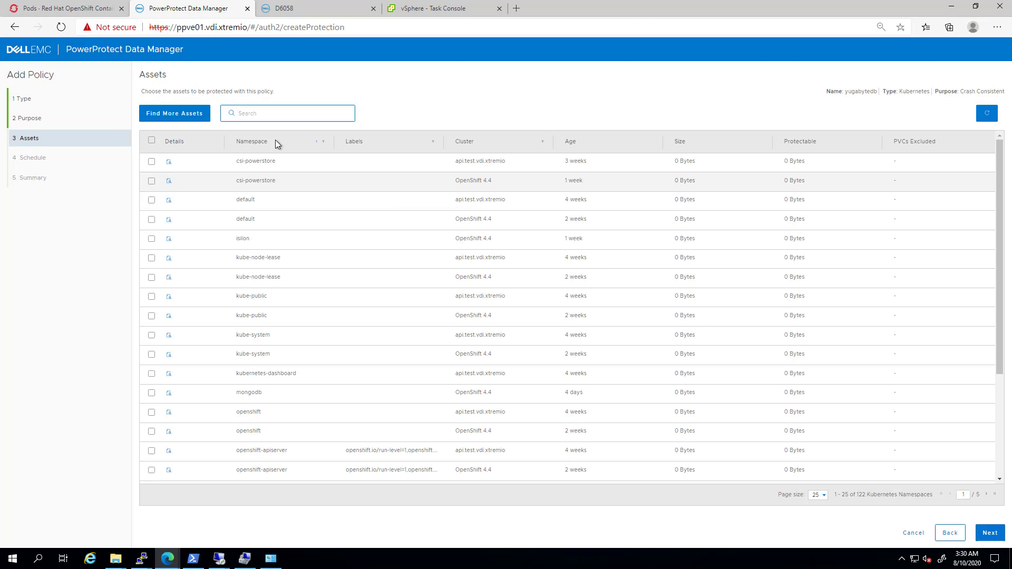
Add the 51.5 GB yuga namespace on OpenShift 4.4 as the policy's asset.
{"action": "left_click", "coordinate": [244, 113]}
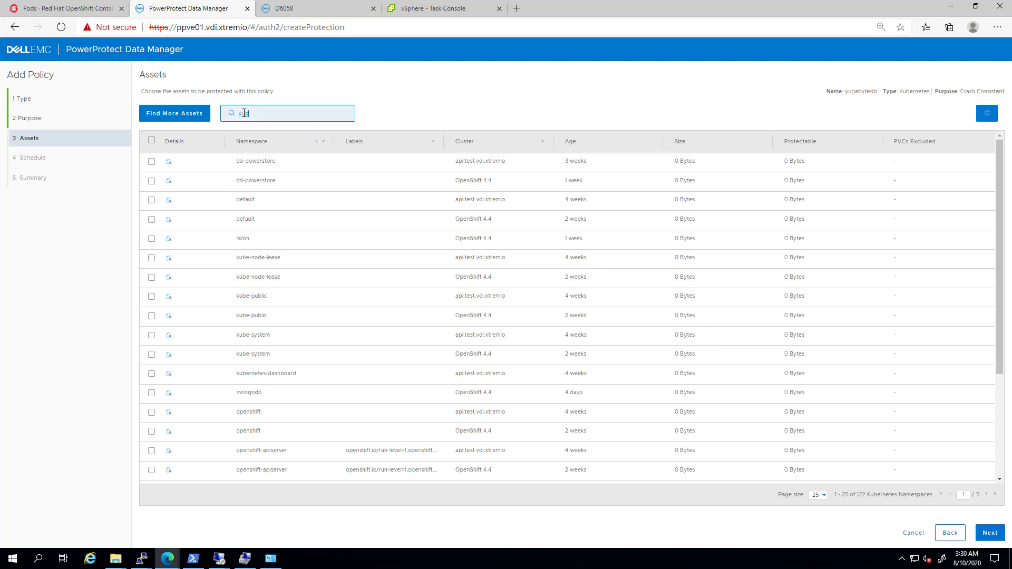
{"action": "key", "text": "Return"}
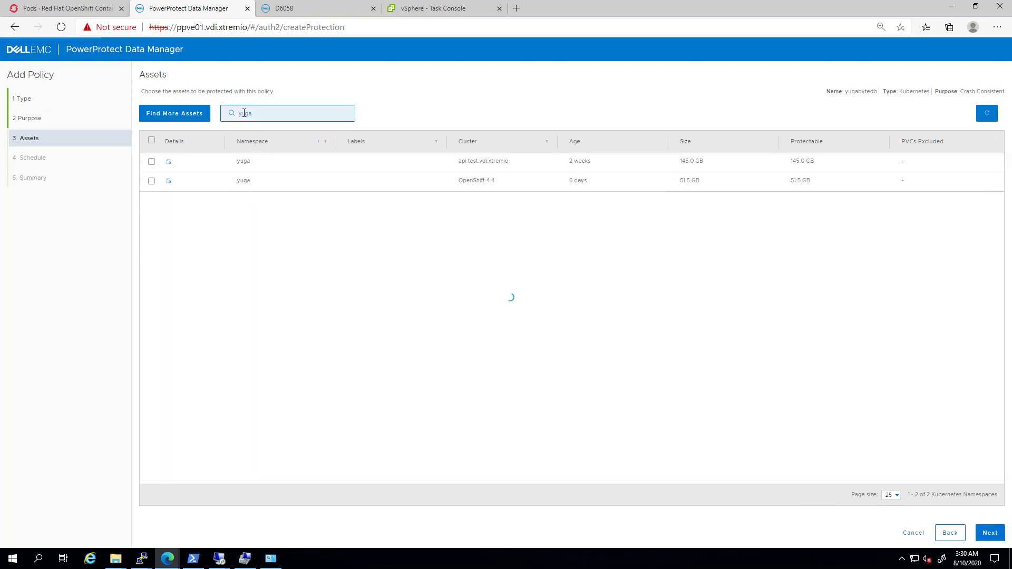
{"action": "left_click", "coordinate": [151, 182]}
{"action": "left_click", "coordinate": [151, 182]}
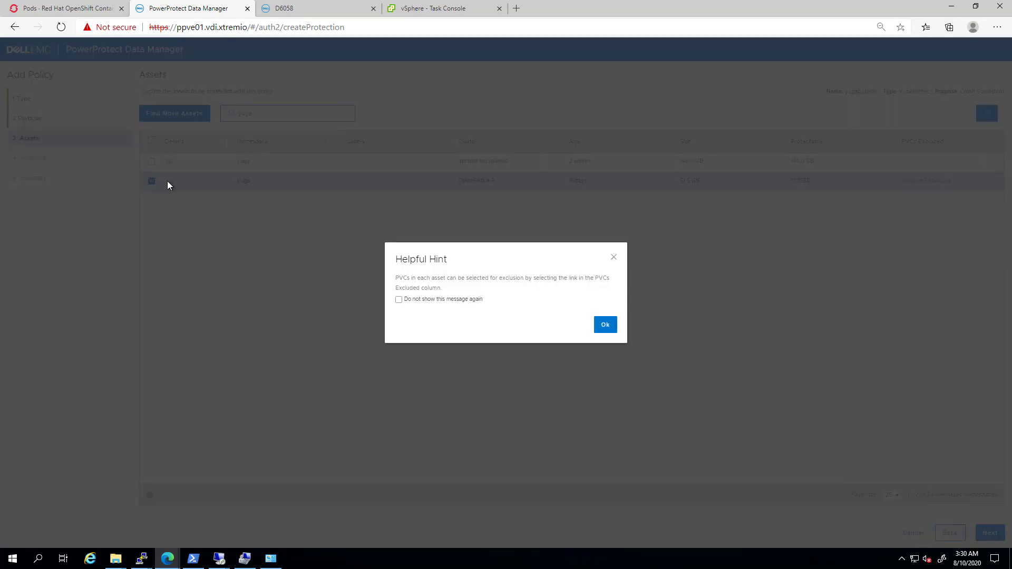
{"action": "left_click", "coordinate": [605, 328]}
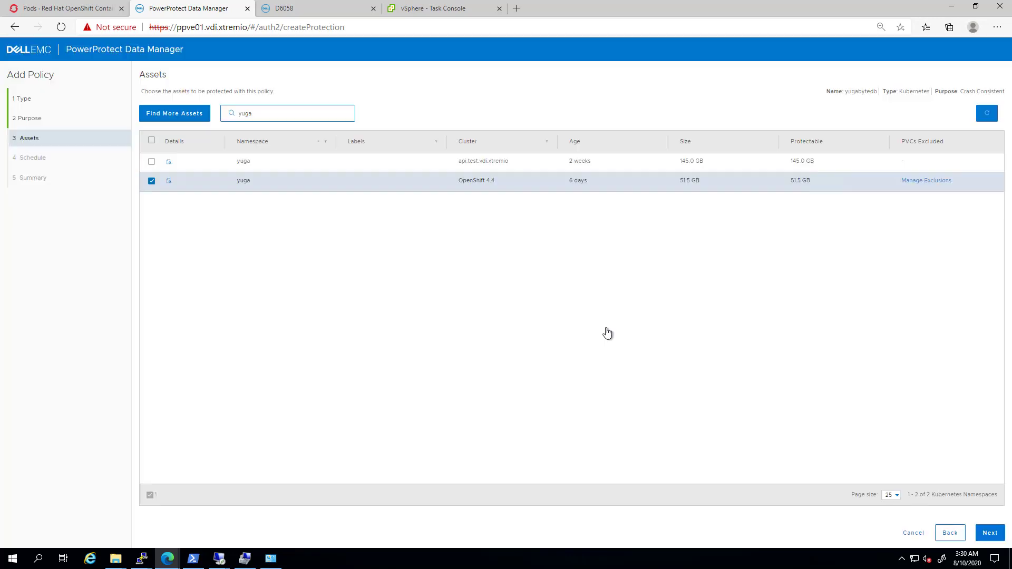
{"action": "left_click", "coordinate": [990, 534]}
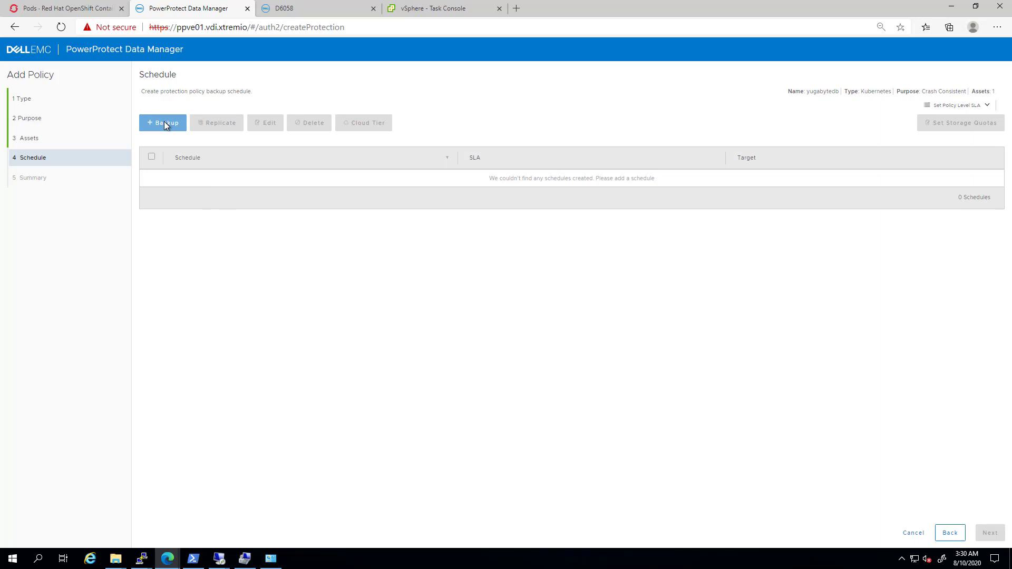
Add a daily primary backup kept 7 days, running 8:00 PM to 6:00 AM.
{"action": "left_click", "coordinate": [165, 124]}
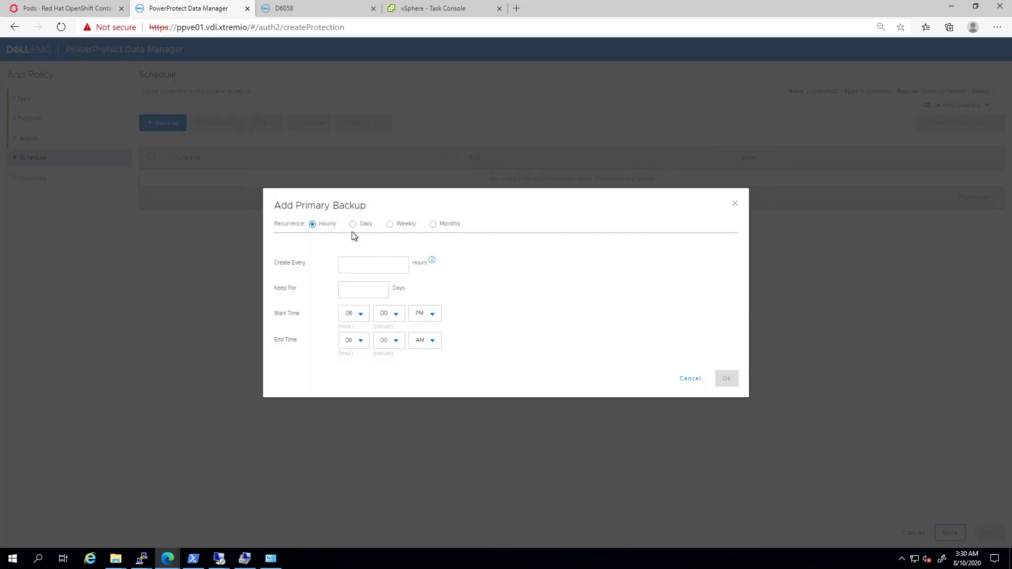
{"action": "left_click", "coordinate": [353, 224]}
{"action": "left_click", "coordinate": [351, 279]}
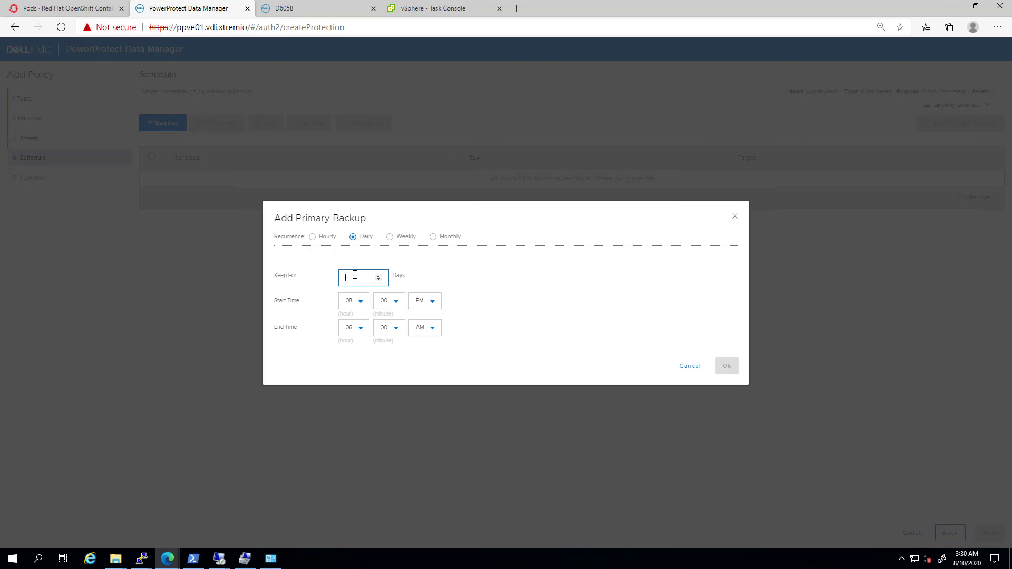
{"action": "type", "text": "78"}
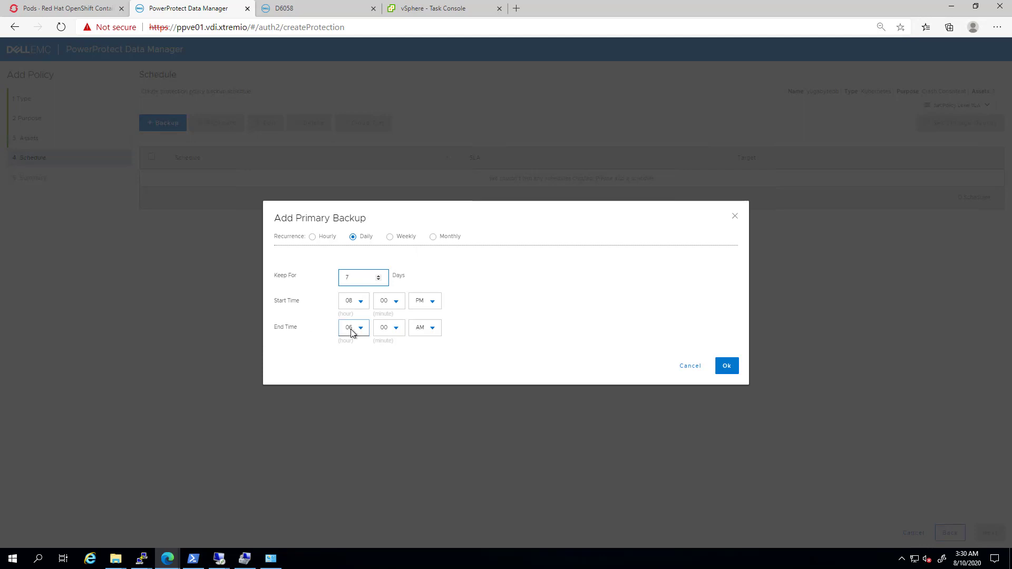
{"action": "left_click", "coordinate": [728, 367]}
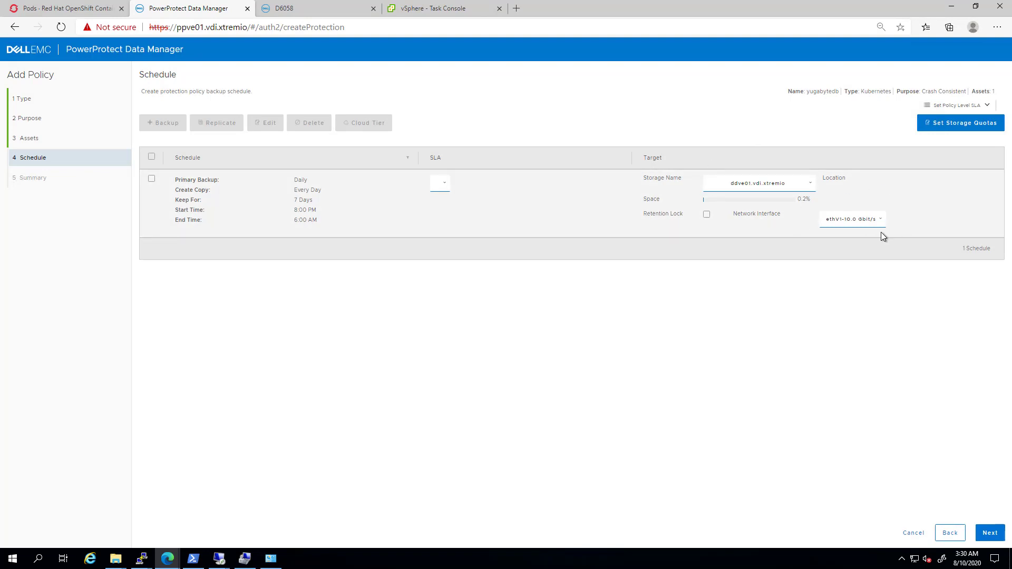
{"action": "left_click", "coordinate": [990, 533]}
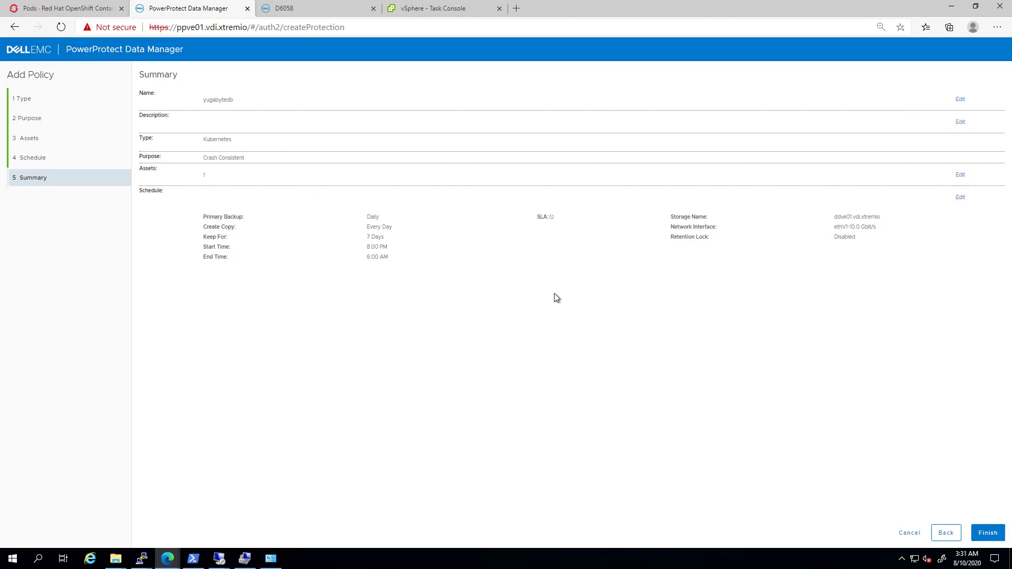
Finish the yugabytedb policy and view its two successful configuration jobs.
{"action": "left_click", "coordinate": [996, 533]}
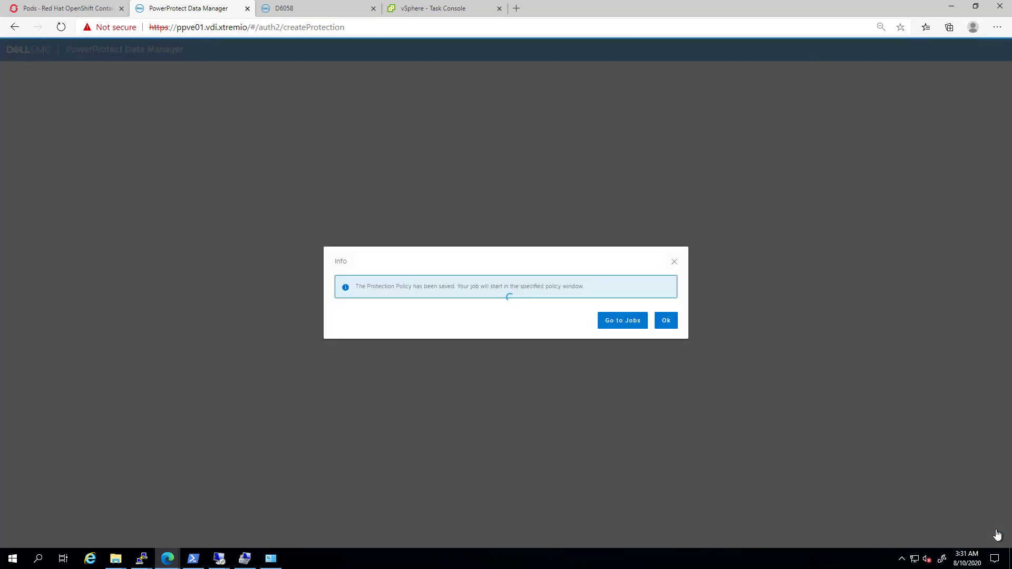
{"action": "left_click", "coordinate": [632, 321]}
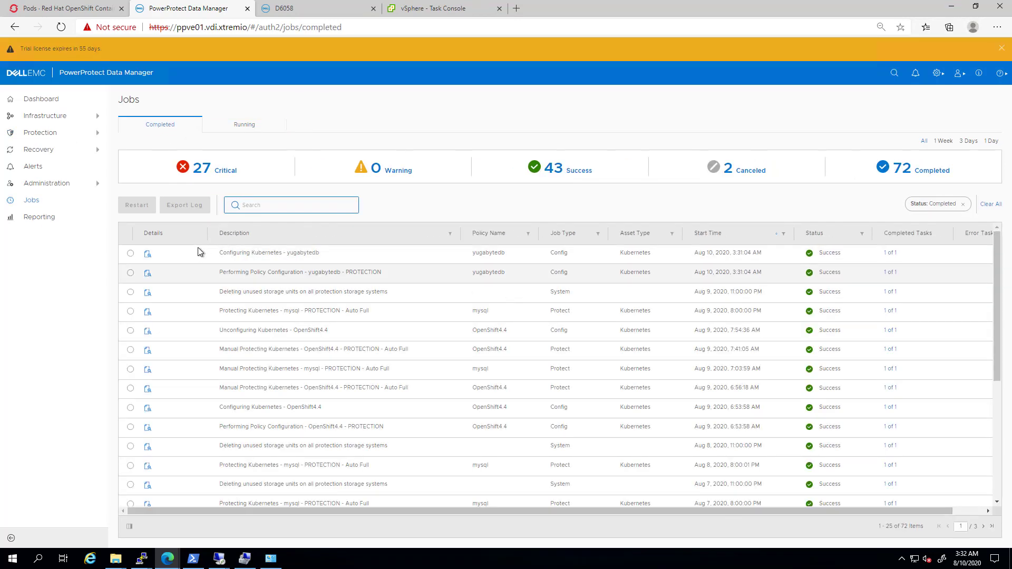
Start an immediate backup of the yuga namespace on OpenShift 4.4 from Assets.
{"action": "left_click", "coordinate": [57, 117]}
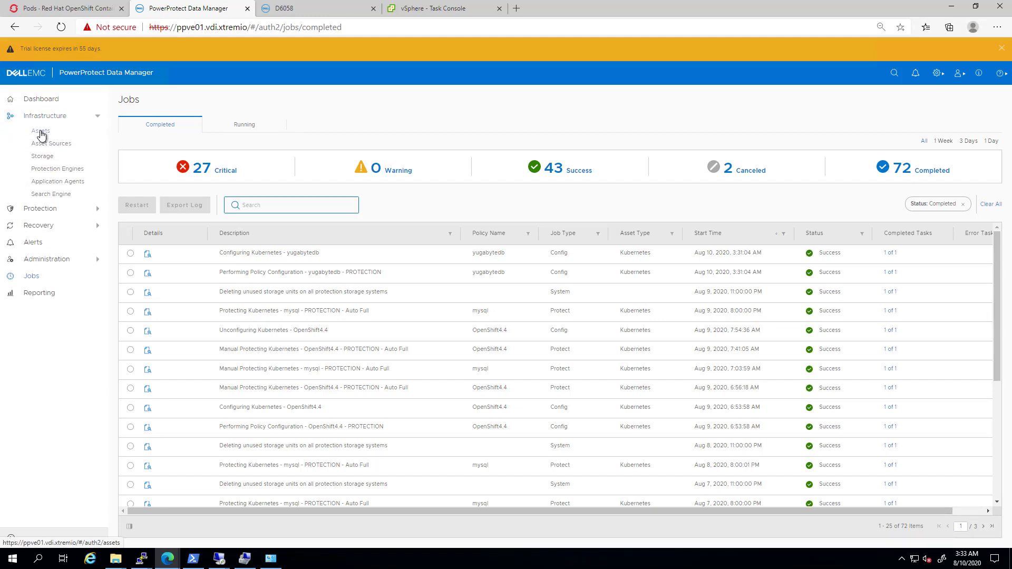
{"action": "left_click", "coordinate": [41, 132]}
{"action": "left_click", "coordinate": [575, 127]}
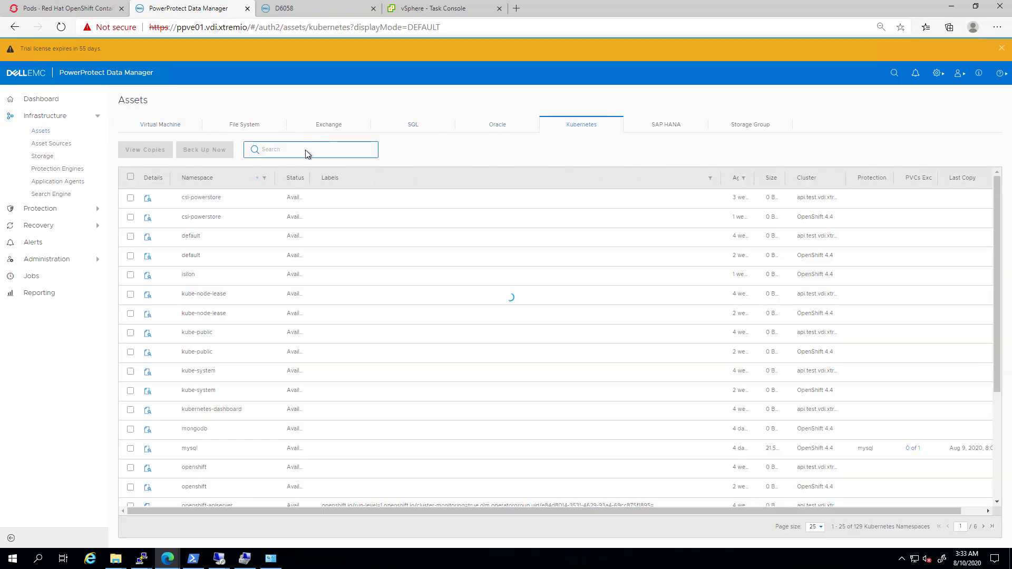
{"action": "left_click", "coordinate": [306, 151]}
{"action": "type", "text": "yuga"}
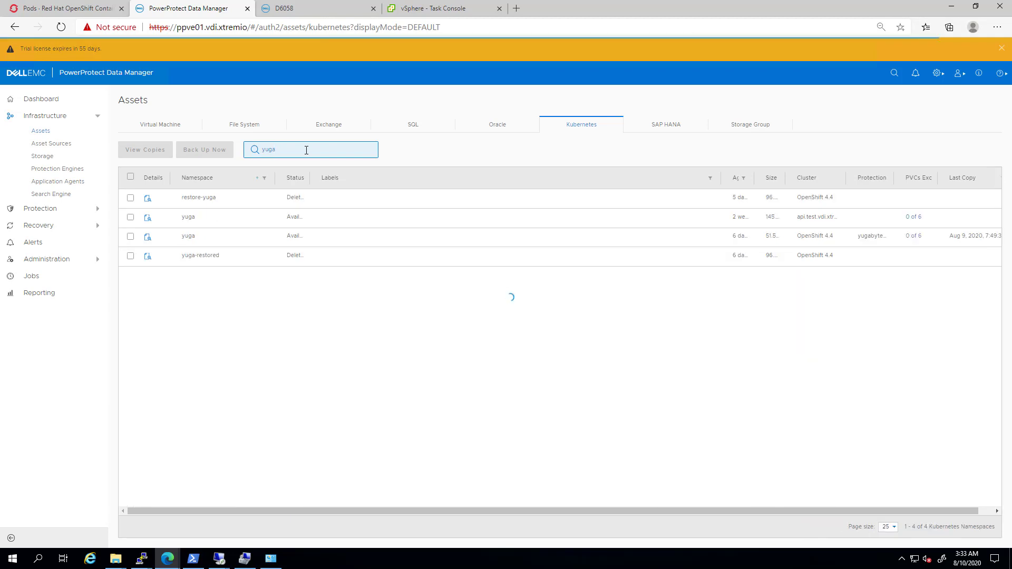
{"action": "left_click", "coordinate": [130, 236]}
{"action": "left_click", "coordinate": [207, 152]}
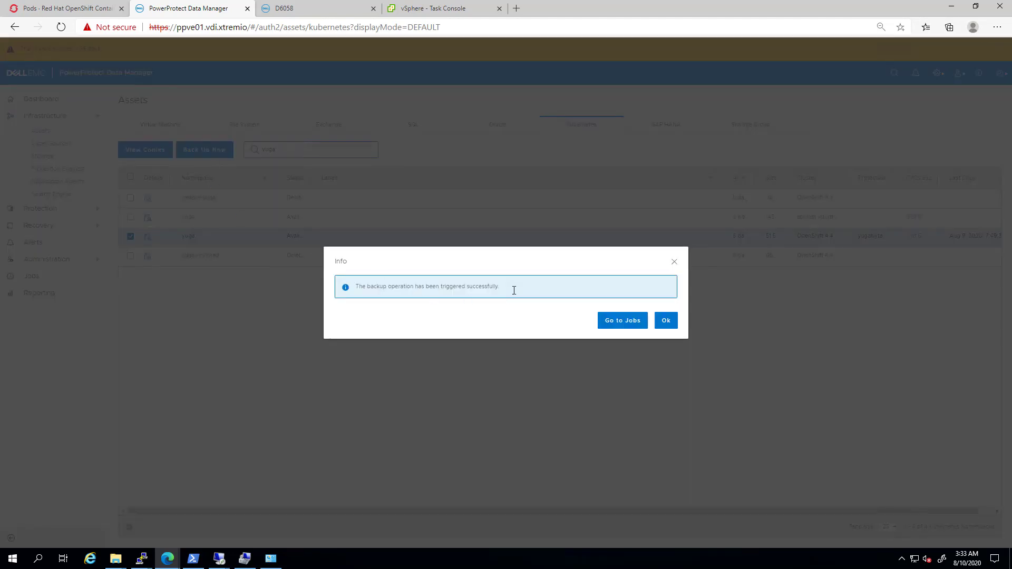
Open the yugabytedb job's task details and refresh until the yuga task is Running.
{"action": "left_click", "coordinate": [621, 323]}
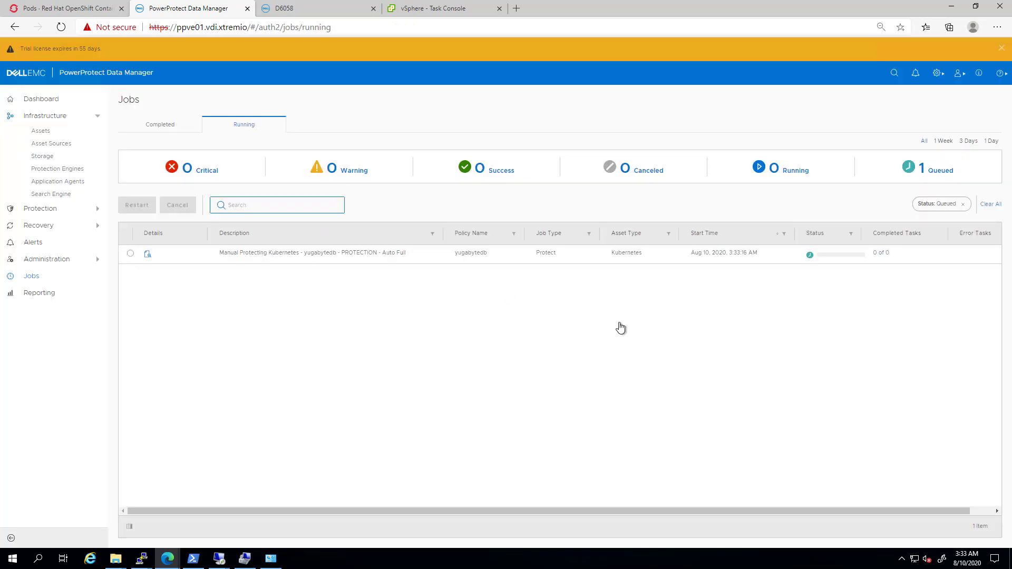
{"action": "left_click", "coordinate": [147, 254]}
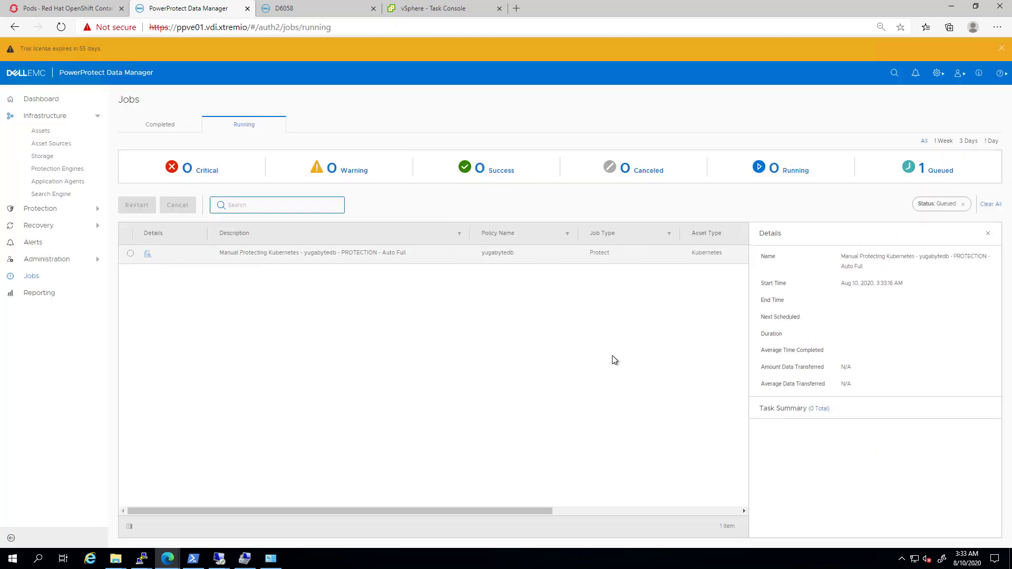
{"action": "left_click", "coordinate": [820, 409]}
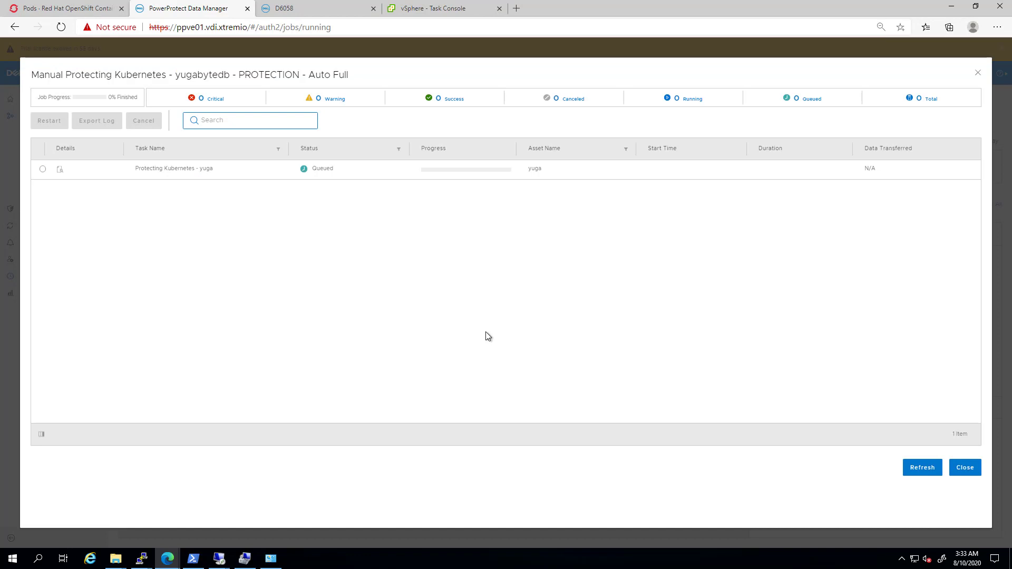
{"action": "left_click", "coordinate": [922, 468]}
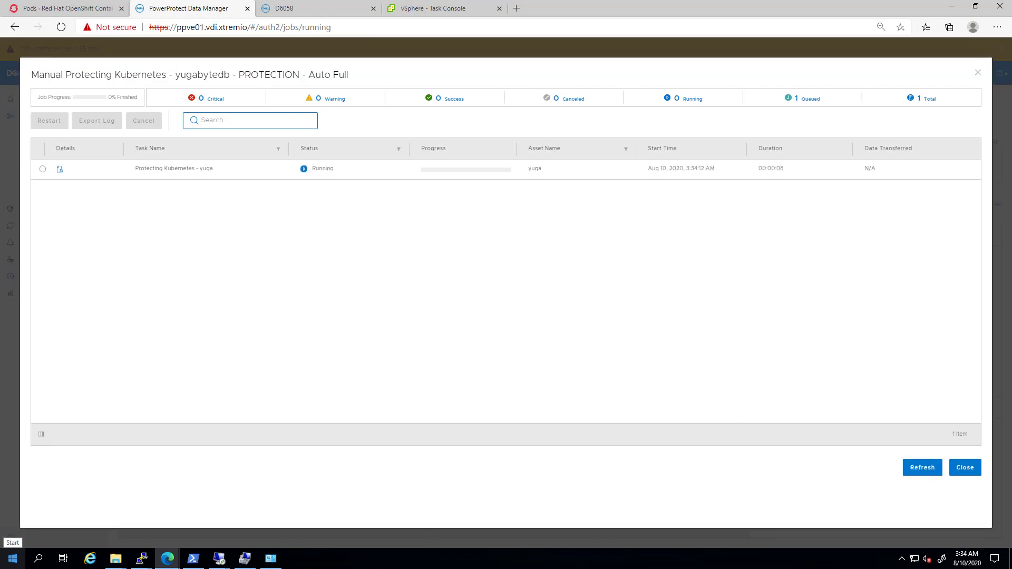
{"action": "left_click", "coordinate": [922, 469]}
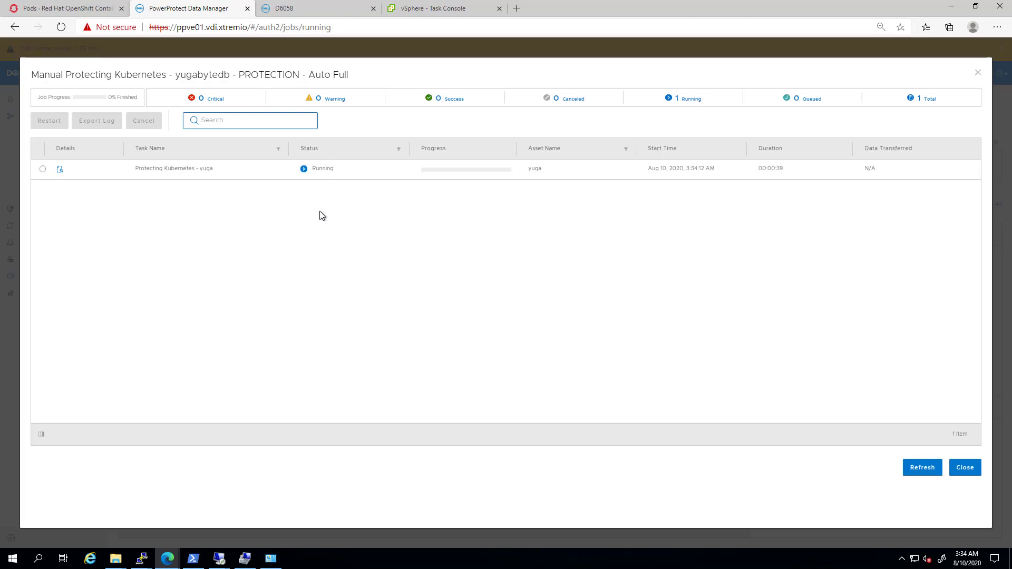
List the yuga namespace volume snapshots in PuTTY, showing six ready snapshots, then bring up PowerStore.
{"action": "key", "text": "alt+Tab"}
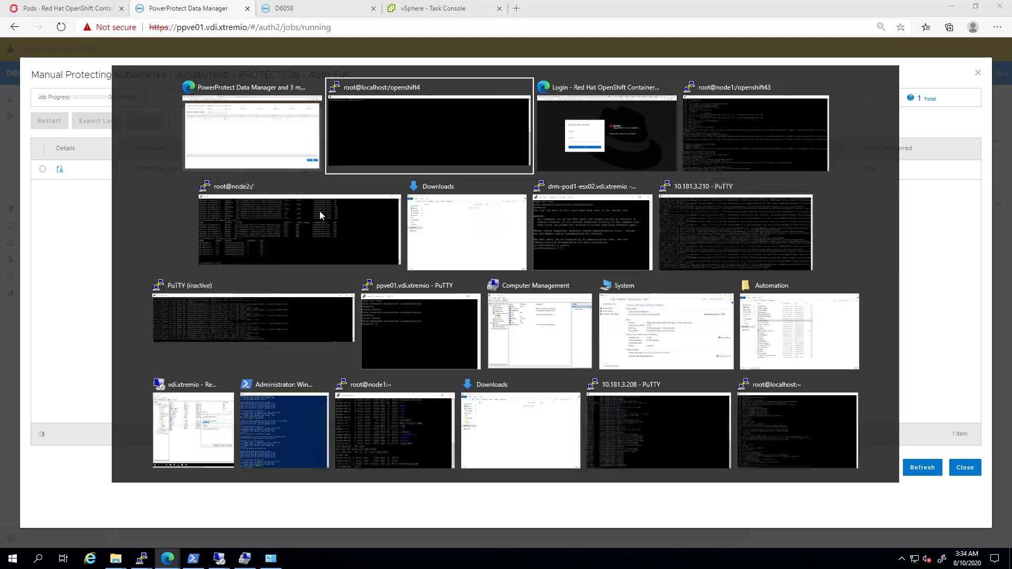
{"action": "key", "text": "Up"}
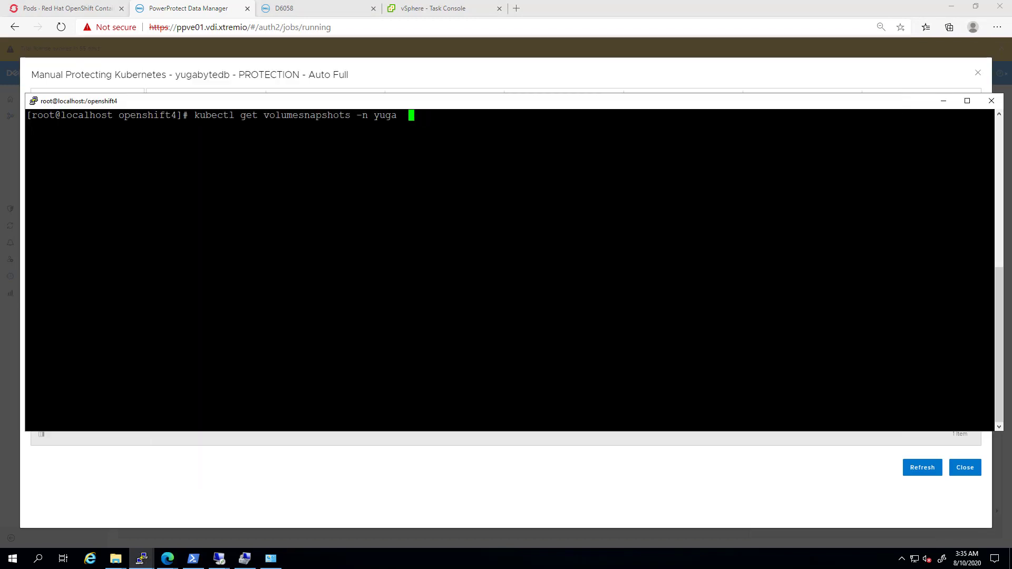
{"action": "key", "text": "Return"}
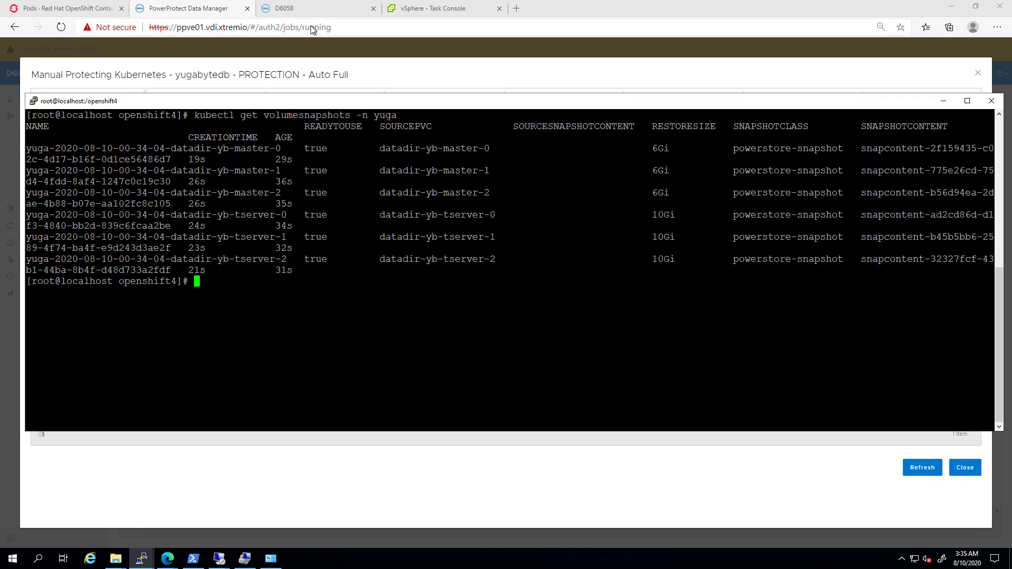
{"action": "left_click", "coordinate": [306, 11]}
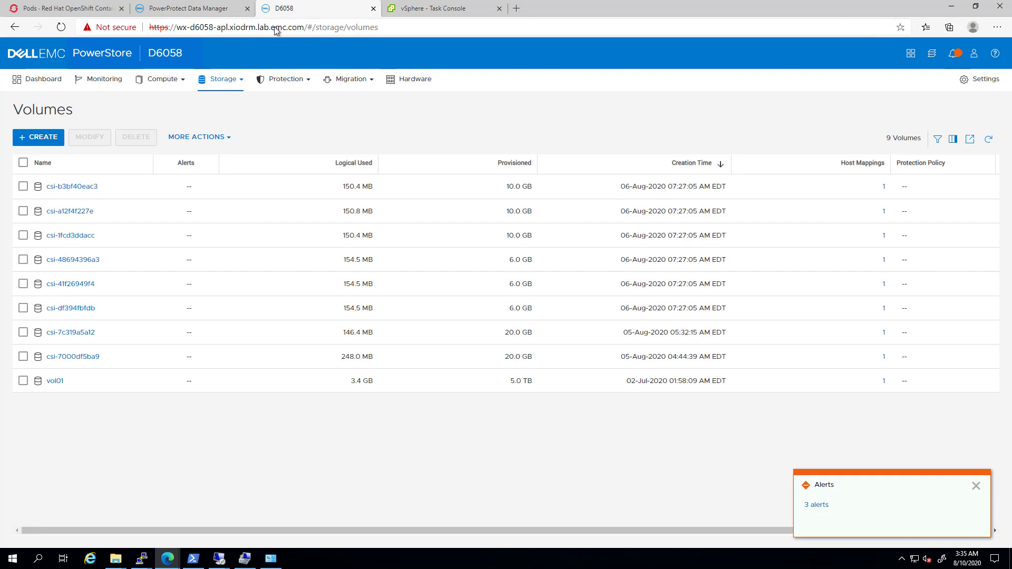
Check volume csi-1fcd3ddacc's protection in PowerStore, showing its 03:34 AM snapshot, then return to PowerProtect.
{"action": "left_click", "coordinate": [74, 239]}
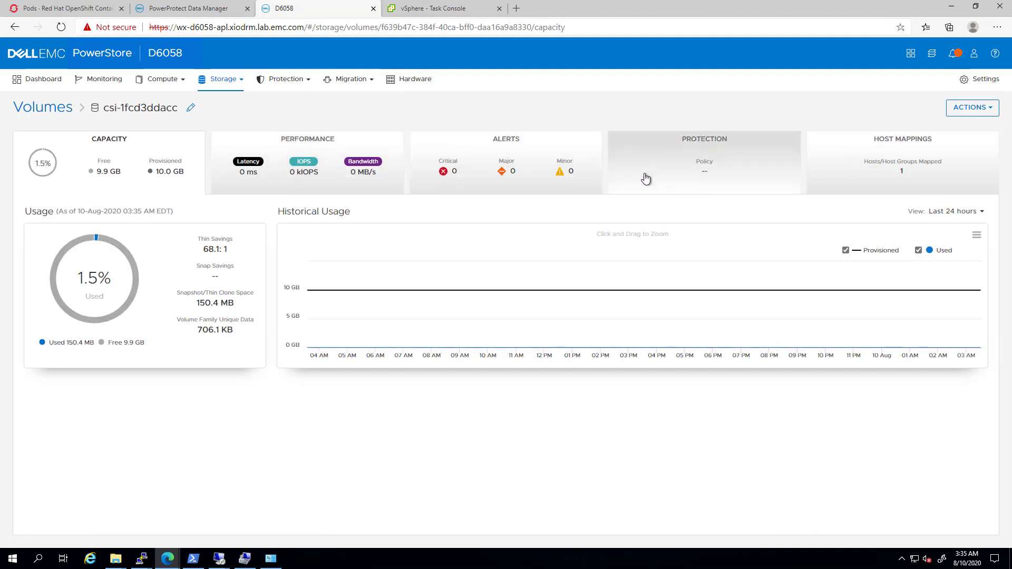
{"action": "left_click", "coordinate": [646, 179]}
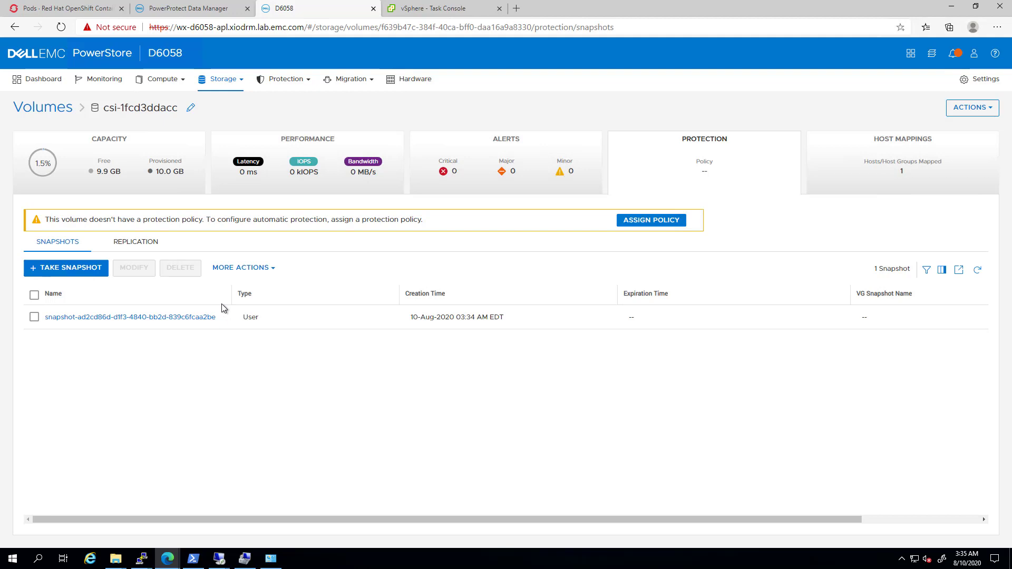
{"action": "left_click", "coordinate": [196, 11]}
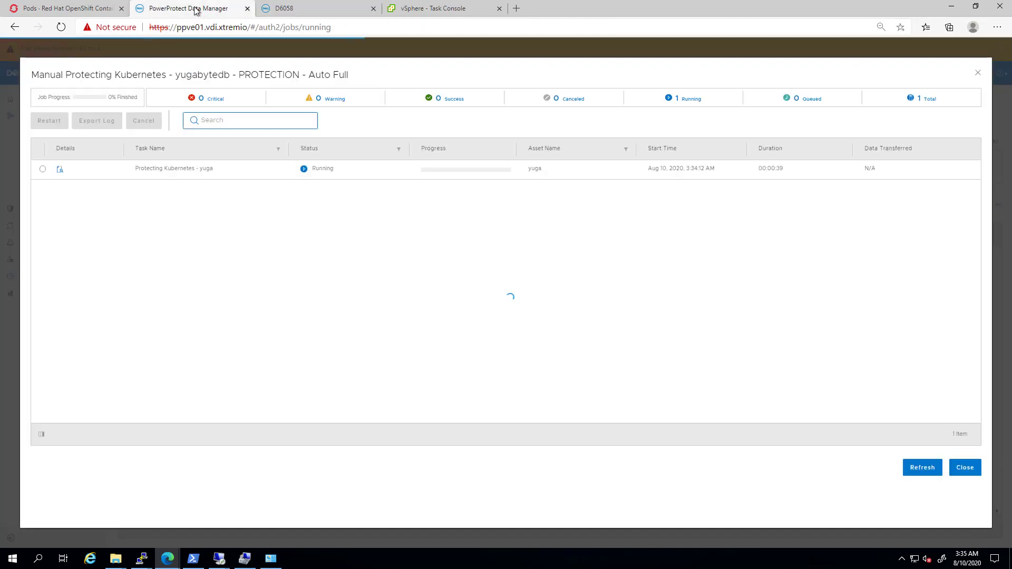
Refresh the yugabytedb backup job until the yuga task succeeds with 2.0 GB transferred, then close it.
{"action": "left_click", "coordinate": [926, 468]}
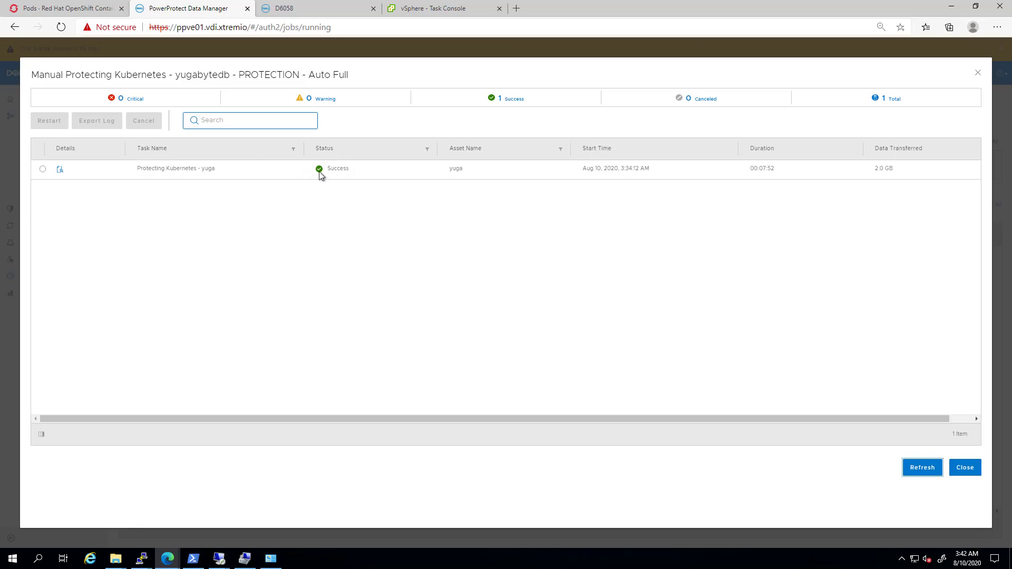
{"action": "left_click", "coordinate": [965, 468]}
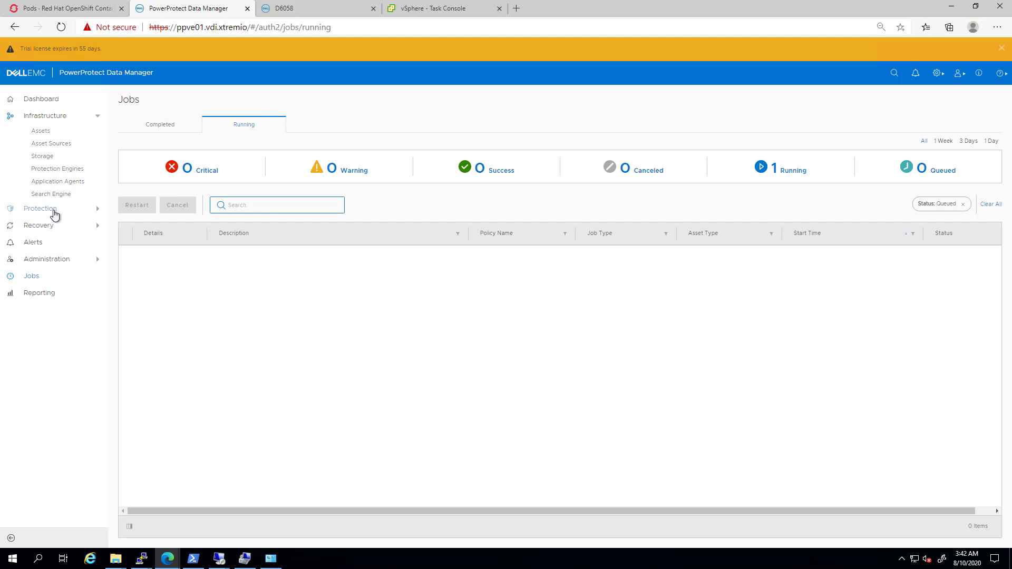
Show Kubernetes namespaces under Recovery Assets, review yuga's details, and select the yuga namespace.
{"action": "left_click", "coordinate": [46, 226]}
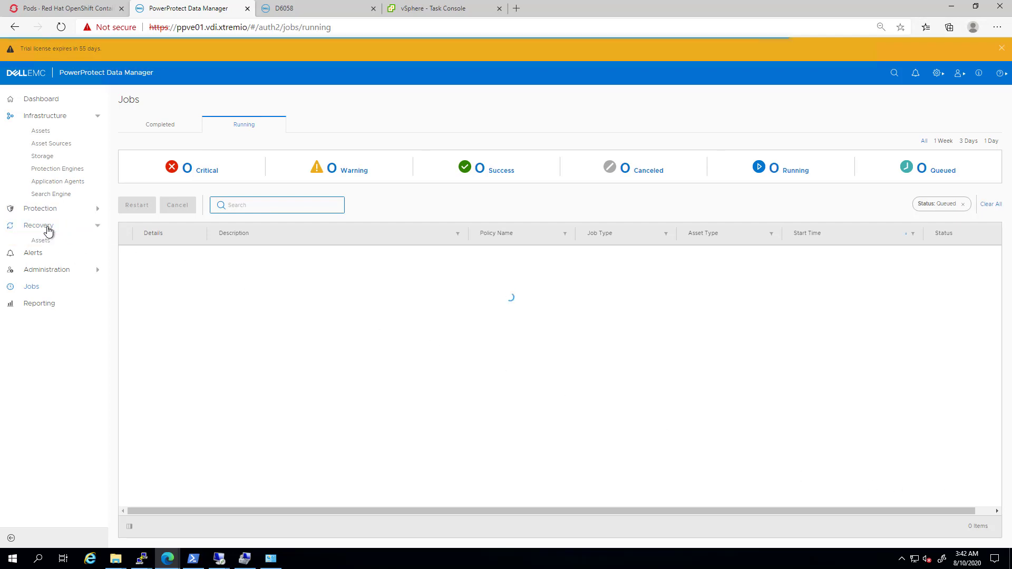
{"action": "left_click", "coordinate": [45, 242]}
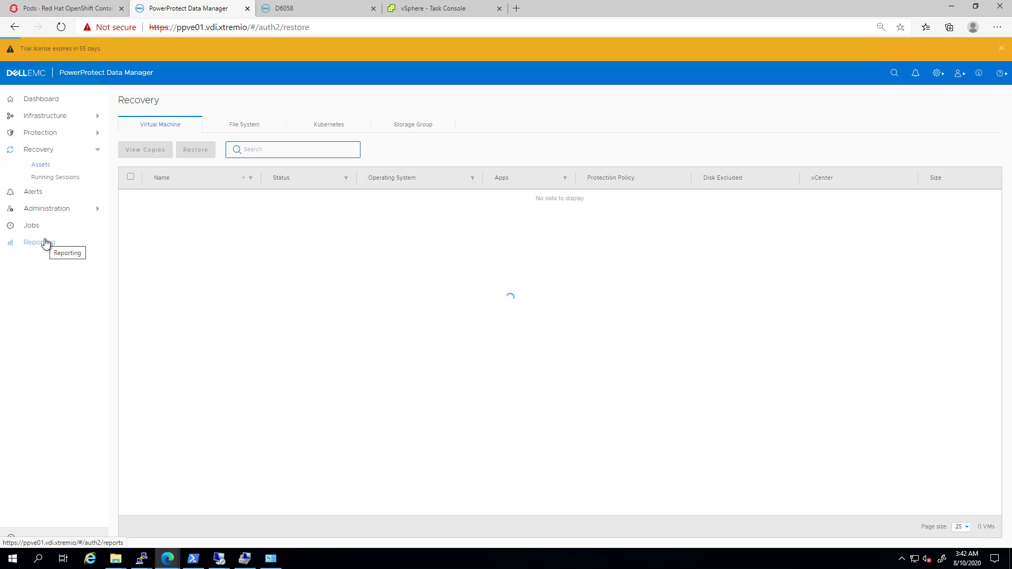
{"action": "left_click", "coordinate": [332, 133]}
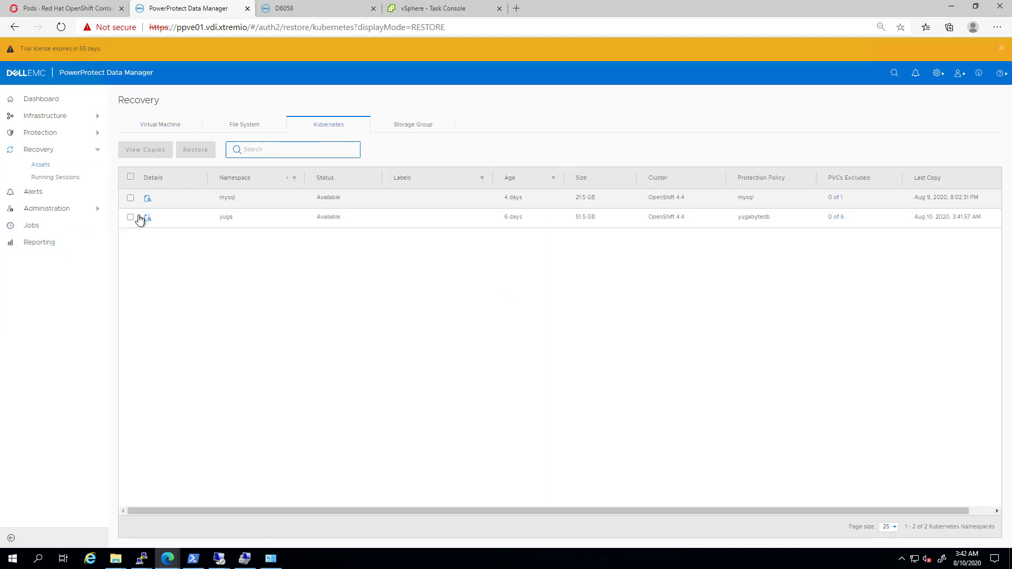
{"action": "left_click", "coordinate": [148, 218]}
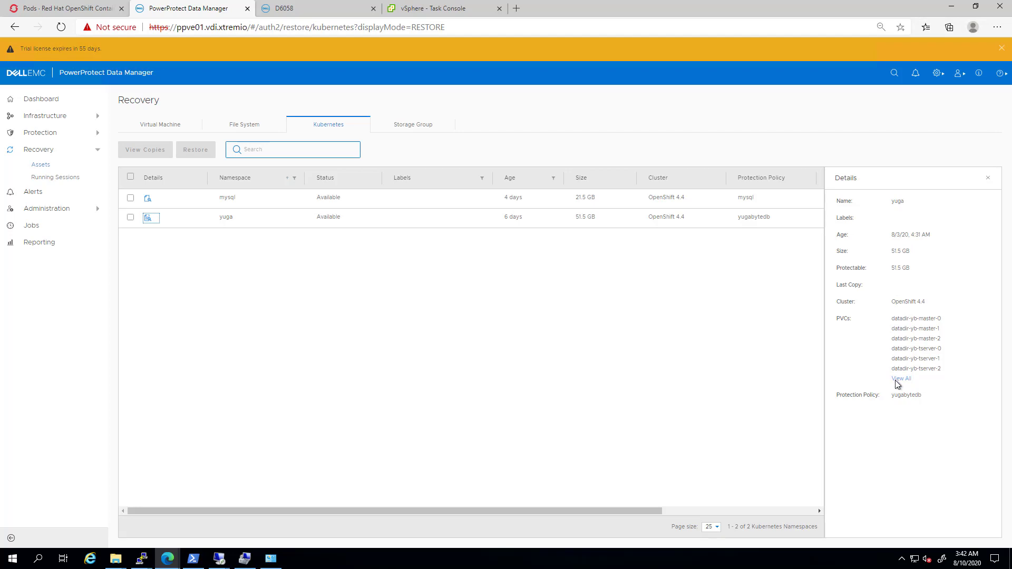
{"action": "left_click", "coordinate": [989, 178]}
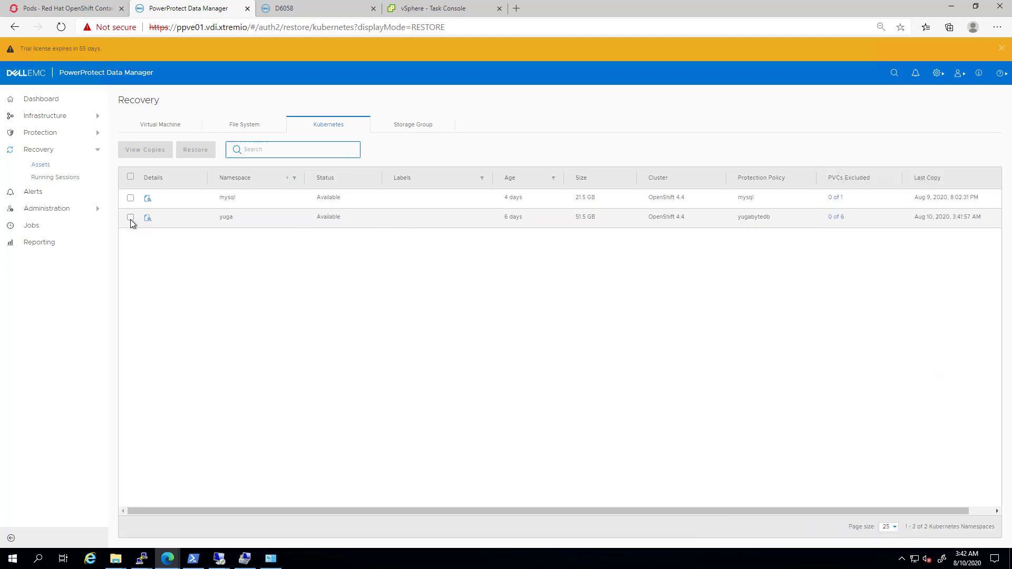
{"action": "left_click", "coordinate": [130, 217]}
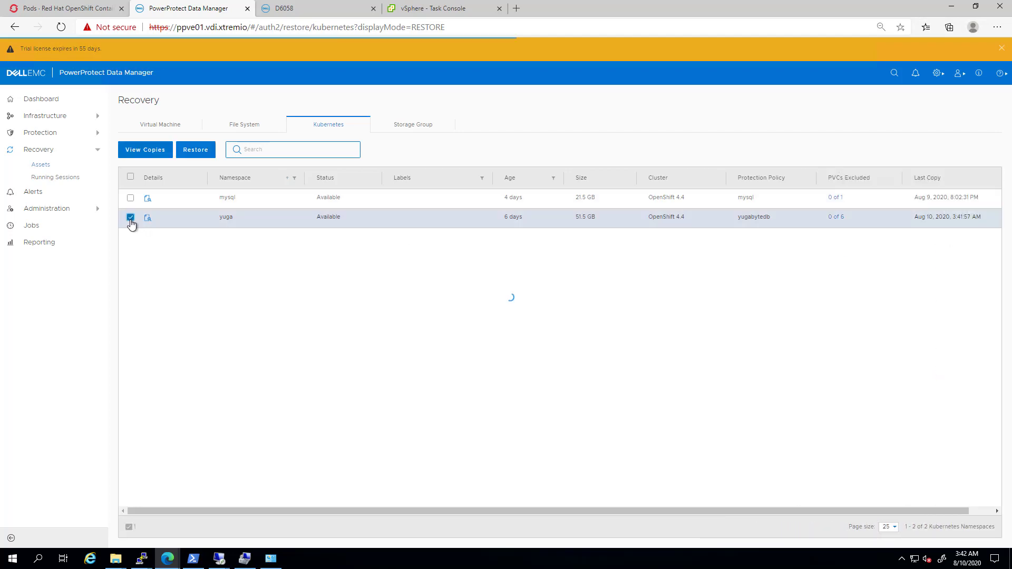
Start restoring yuga from its latest Aug 10 copy, choosing the original cluster as target.
{"action": "left_click", "coordinate": [196, 150]}
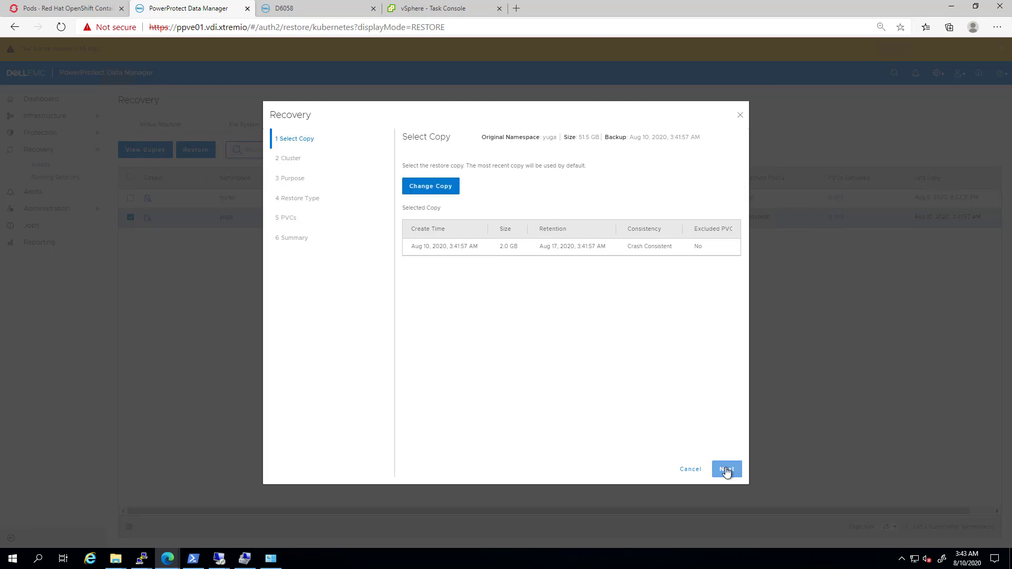
{"action": "left_click", "coordinate": [726, 469]}
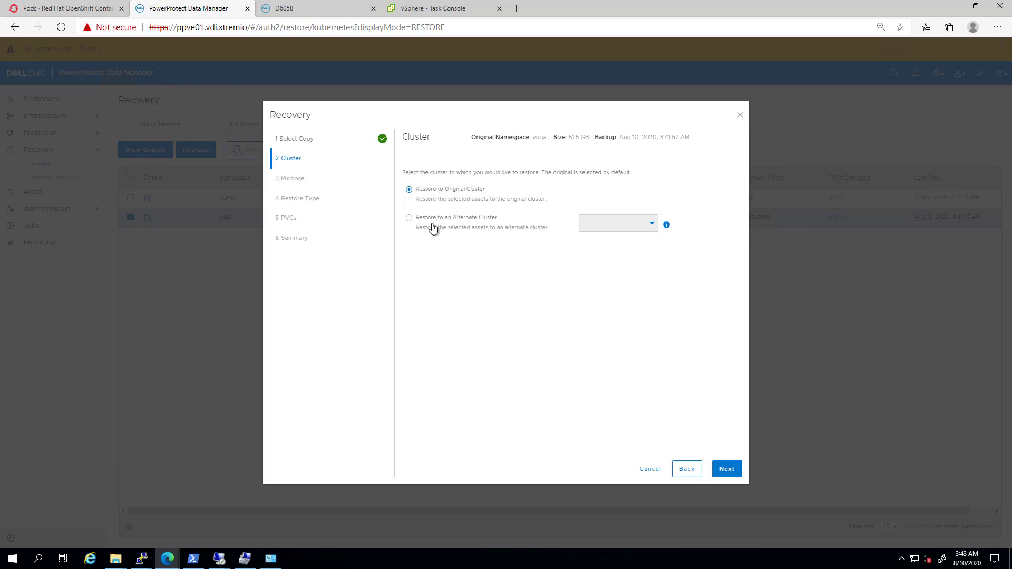
{"action": "left_click", "coordinate": [409, 218]}
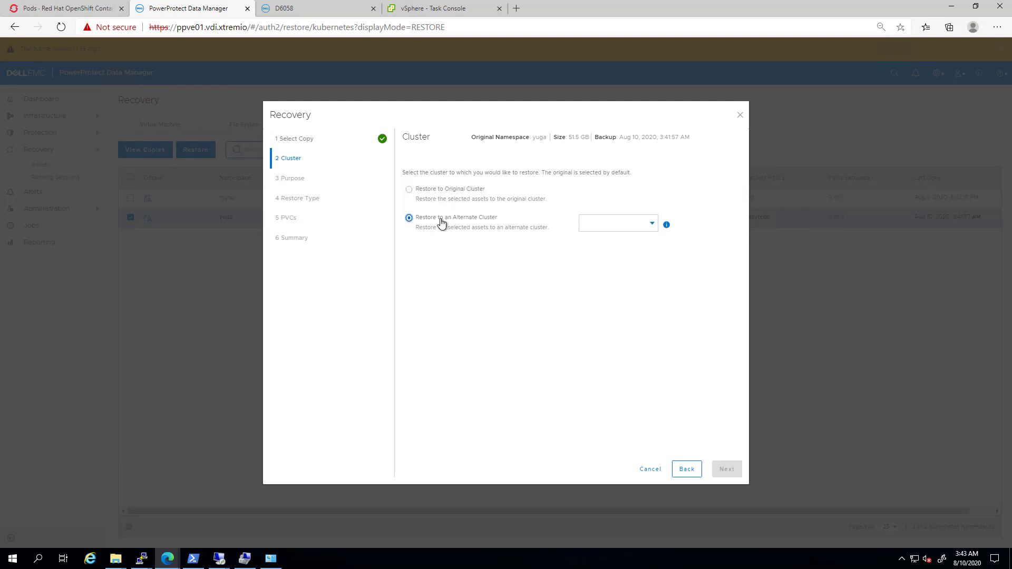
{"action": "left_click", "coordinate": [645, 225]}
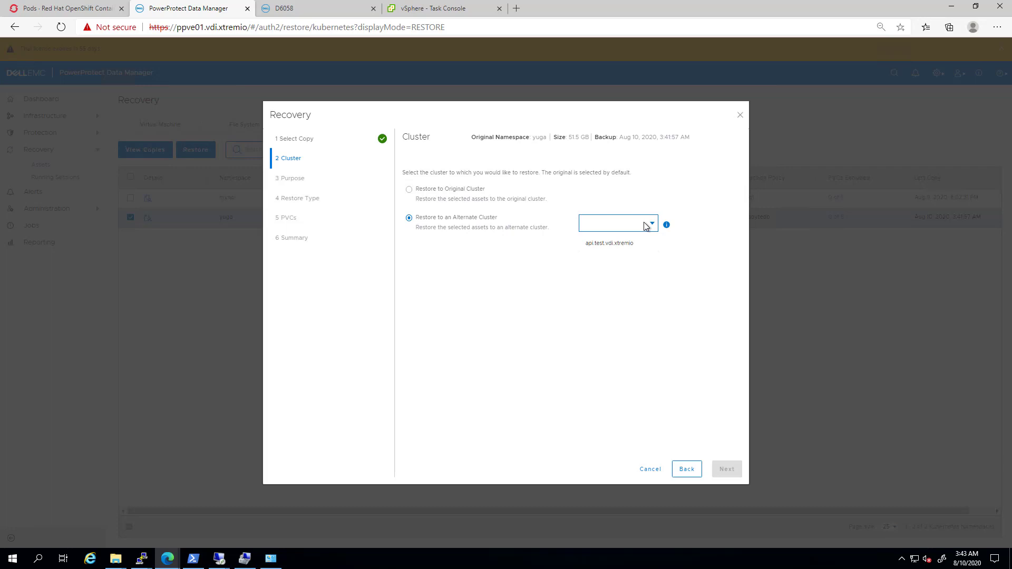
{"action": "left_click", "coordinate": [437, 190]}
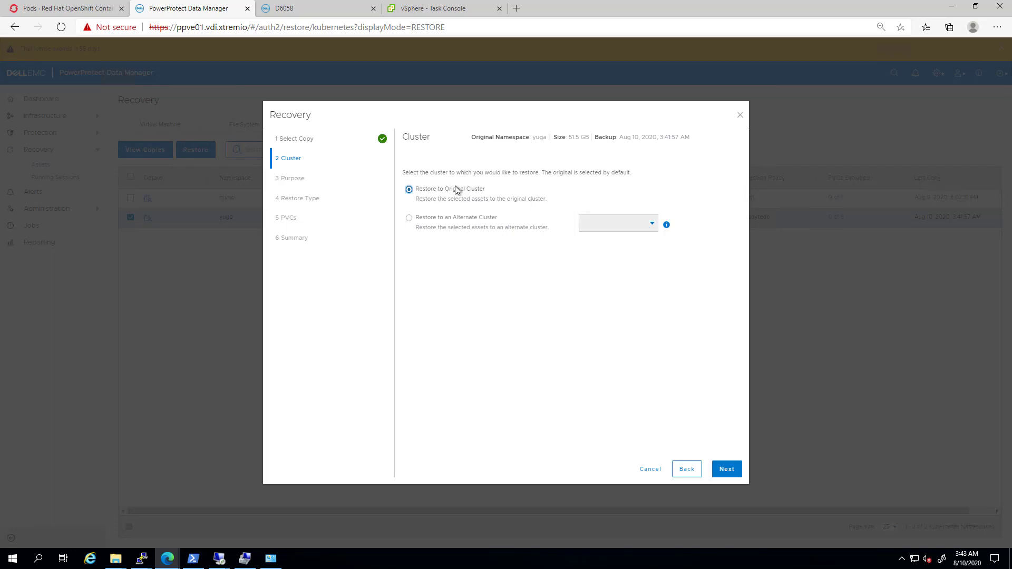
{"action": "left_click", "coordinate": [726, 470]}
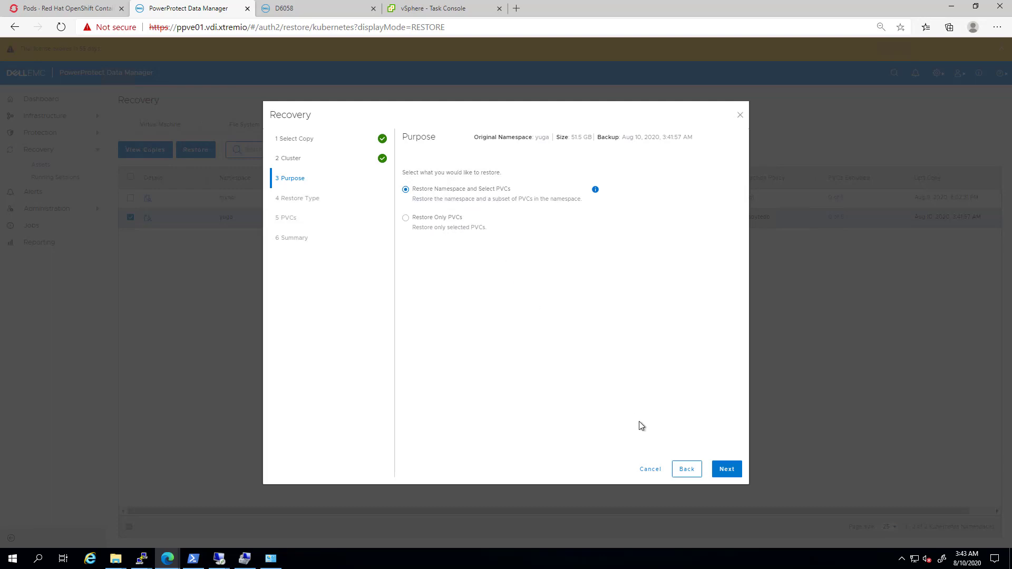
Restore the namespace with its PVCs into a new namespace named restore-yuga.
{"action": "left_click", "coordinate": [731, 474]}
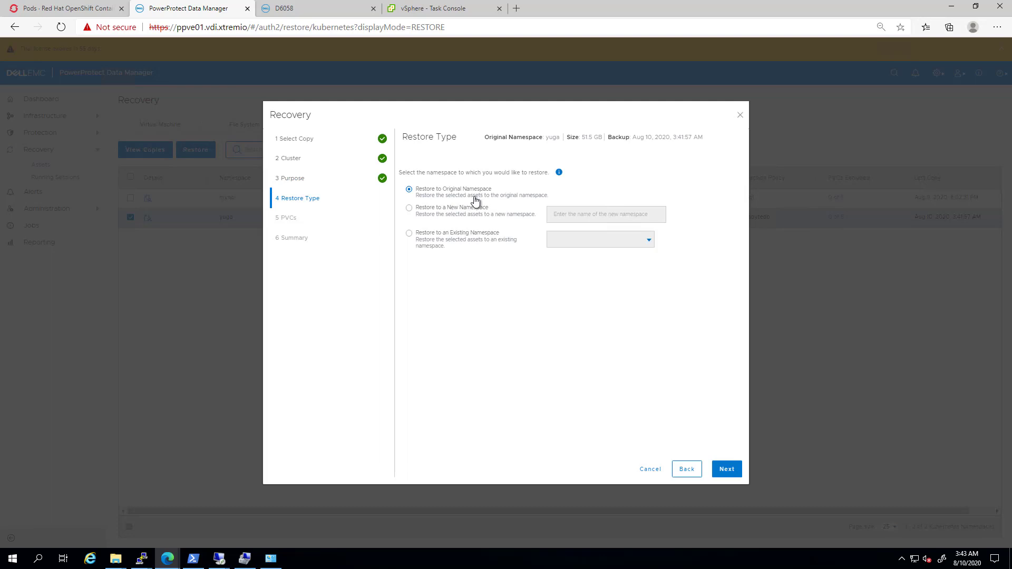
{"action": "left_click", "coordinate": [409, 208]}
{"action": "left_click", "coordinate": [560, 214]}
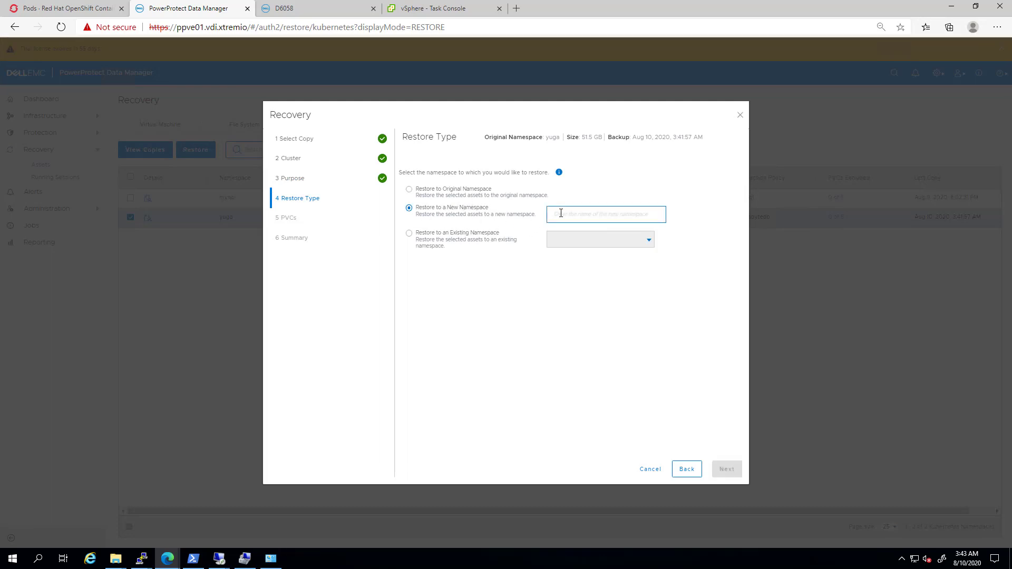
{"action": "type", "text": "restore-yuga"}
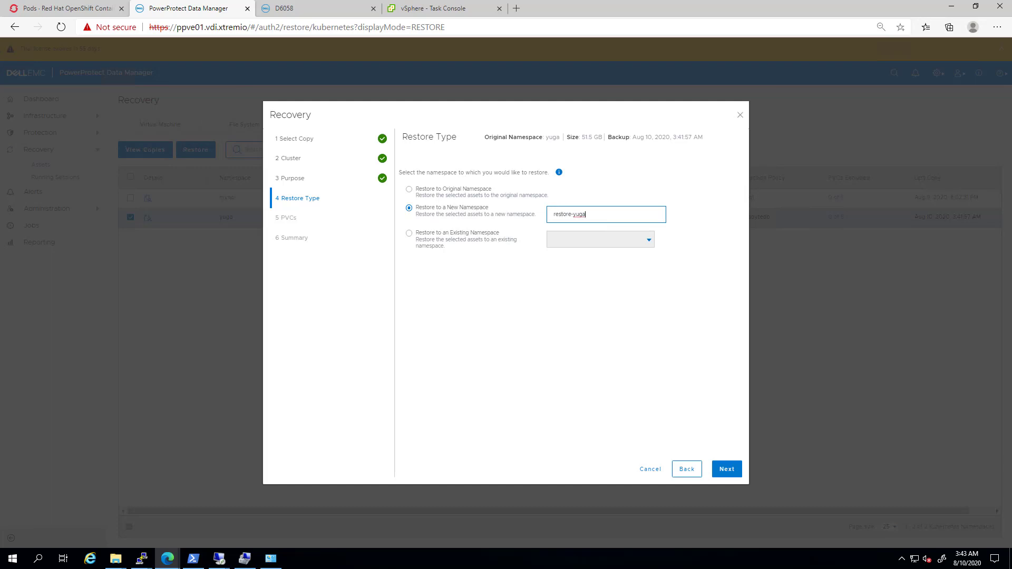
{"action": "left_click", "coordinate": [520, 416]}
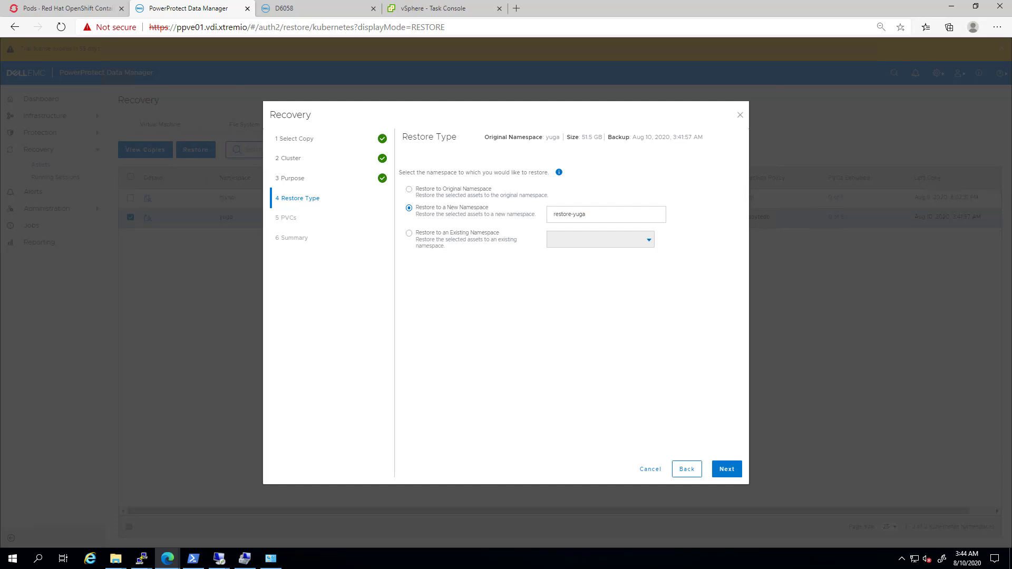
{"action": "left_click", "coordinate": [728, 469]}
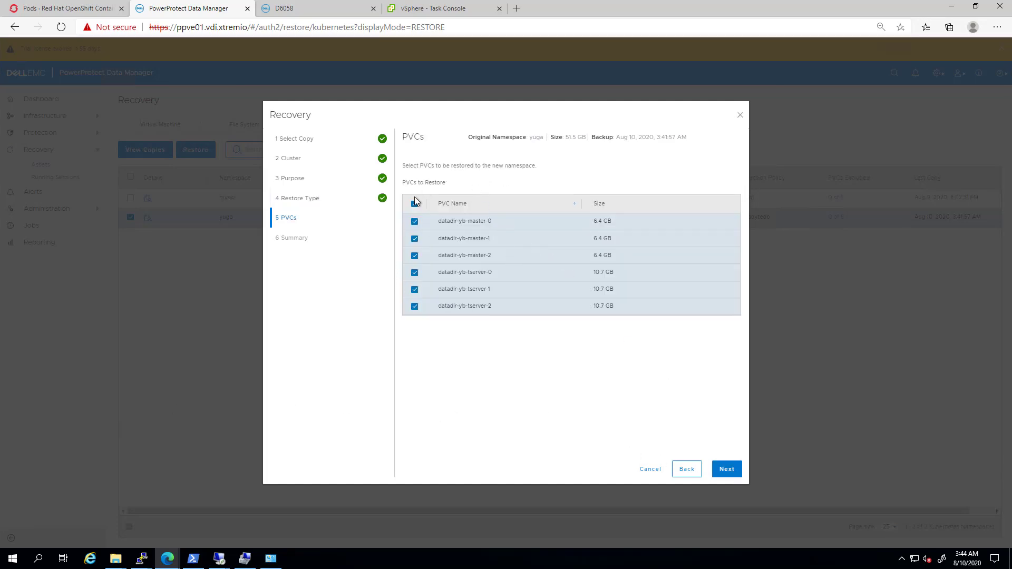
Keep all six PVCs selected, review the summary, and launch the restore.
{"action": "left_click", "coordinate": [727, 470]}
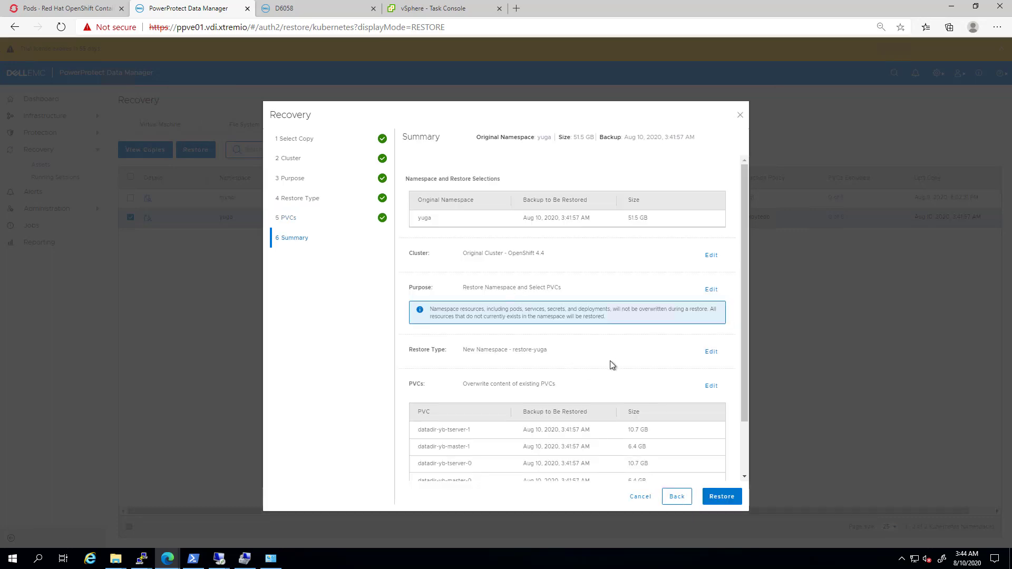
{"action": "scroll", "coordinate": [611, 365], "scroll_direction": "down", "scroll_amount": 2}
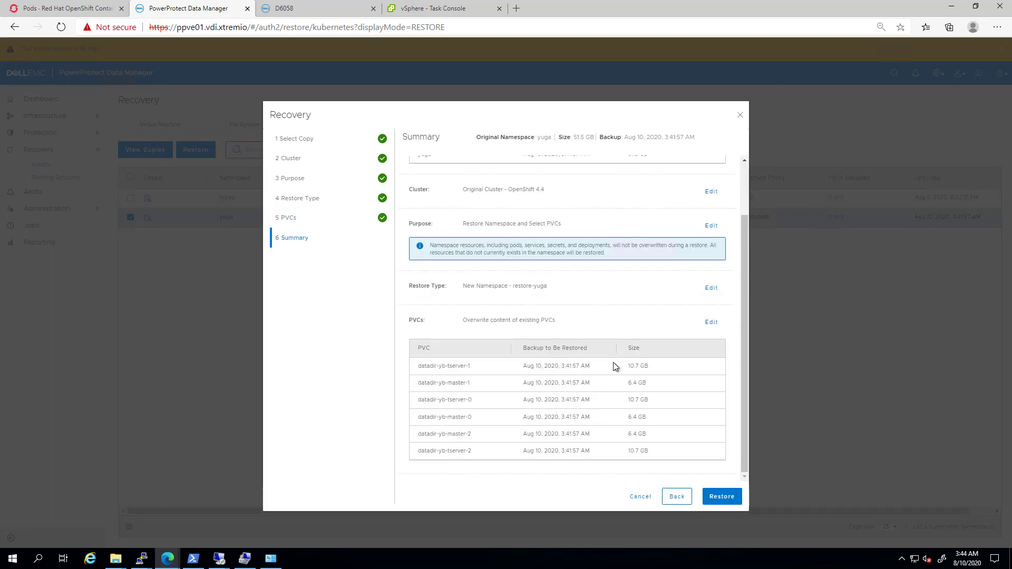
{"action": "left_click", "coordinate": [725, 506]}
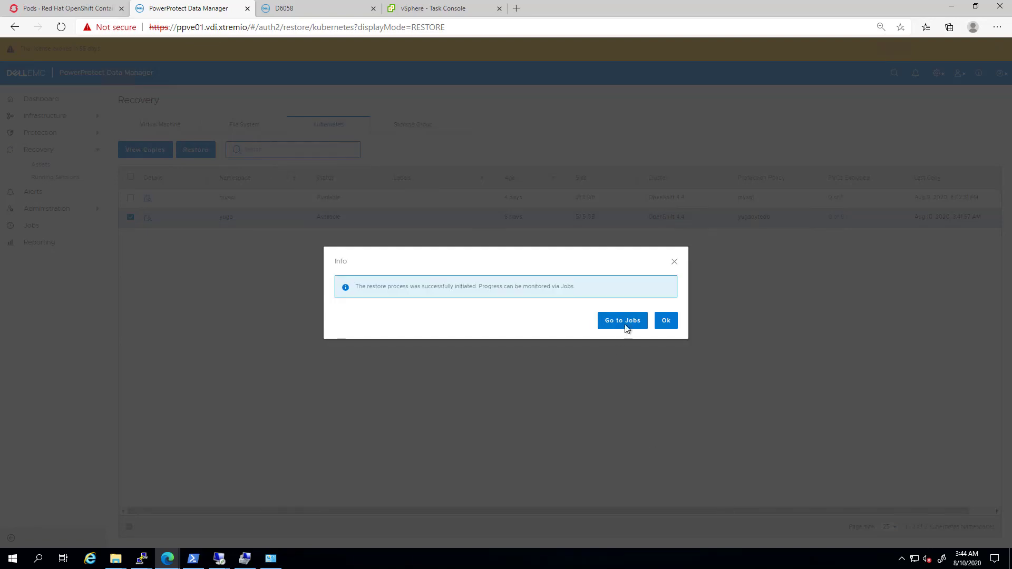
Open the running restore job's task details in Jobs and refresh its status.
{"action": "left_click", "coordinate": [625, 325]}
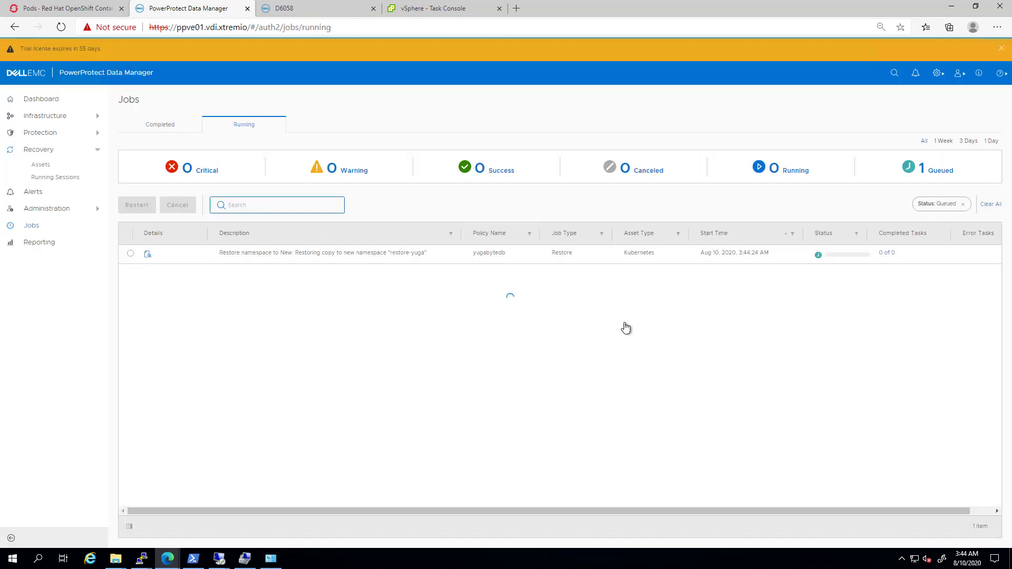
{"action": "left_click", "coordinate": [147, 254]}
{"action": "left_click", "coordinate": [819, 409]}
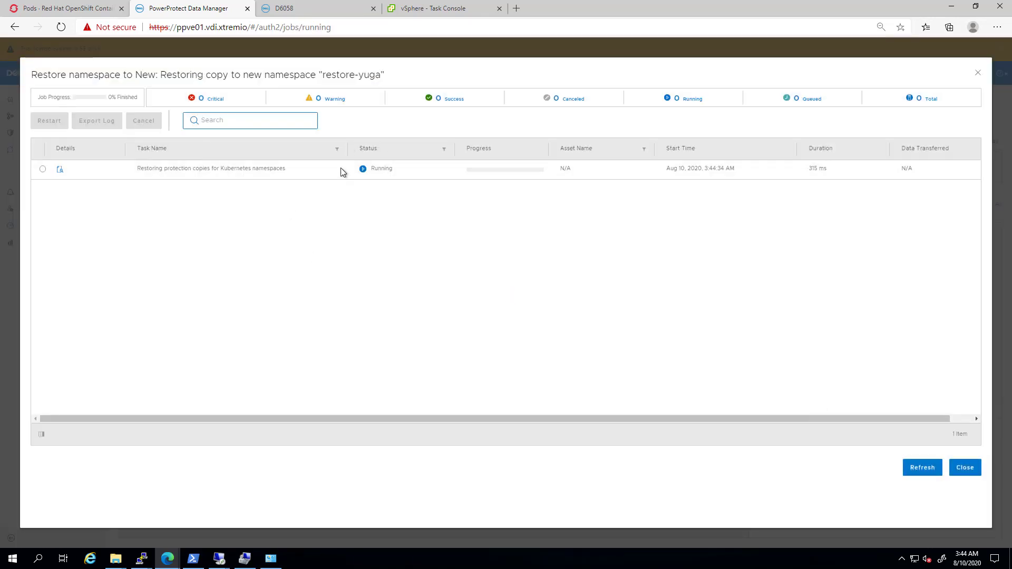
{"action": "left_click", "coordinate": [922, 469]}
Watch PVCs in restore-yuga until all six show Bound to PowerStore volumes, then stop the watch.
{"action": "key", "text": "alt+Tab"}
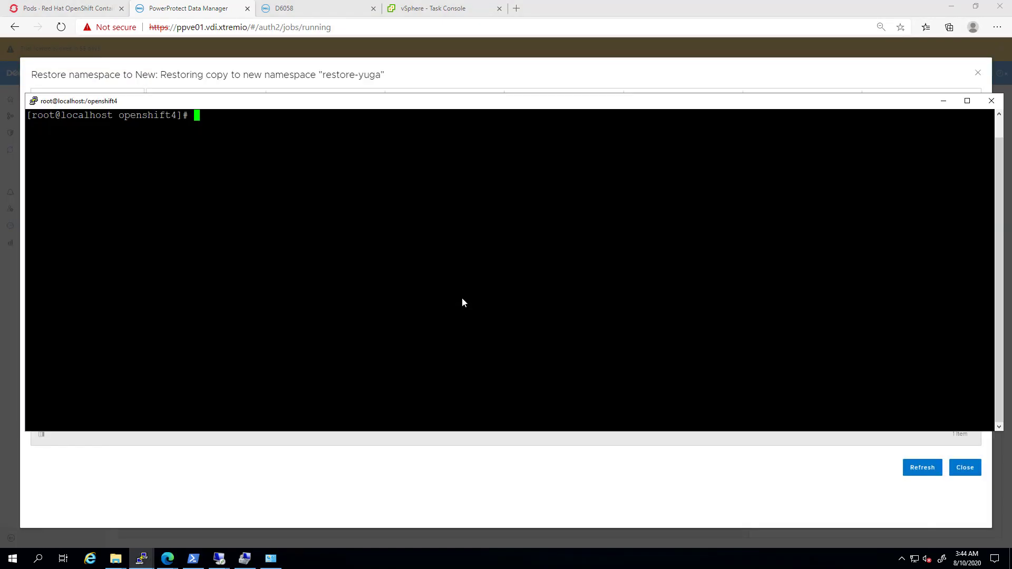
{"action": "key", "text": "Up"}
{"action": "key", "text": "Up"}
{"action": "key", "text": "Return"}
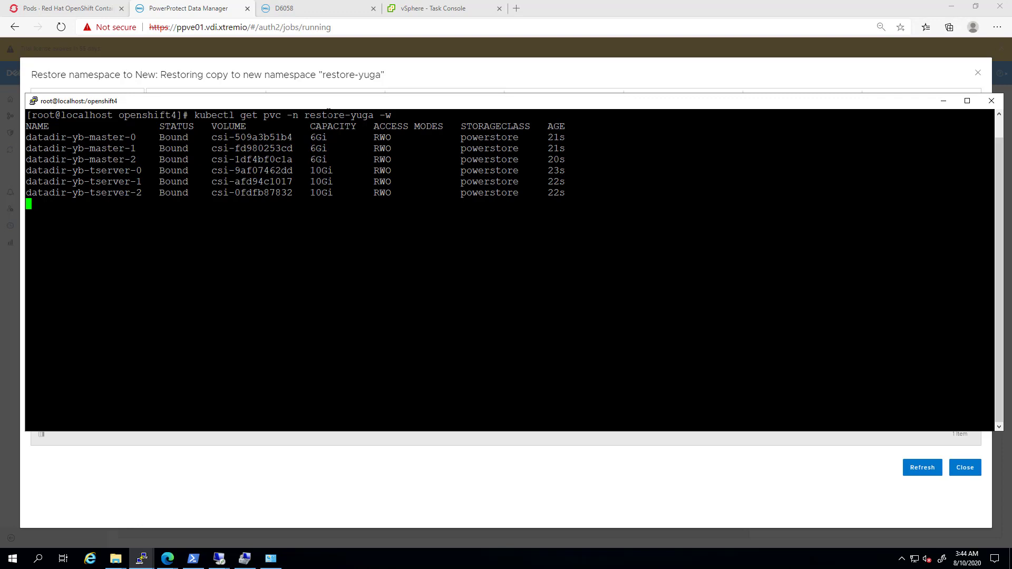
{"action": "key", "text": "ctrl+c"}
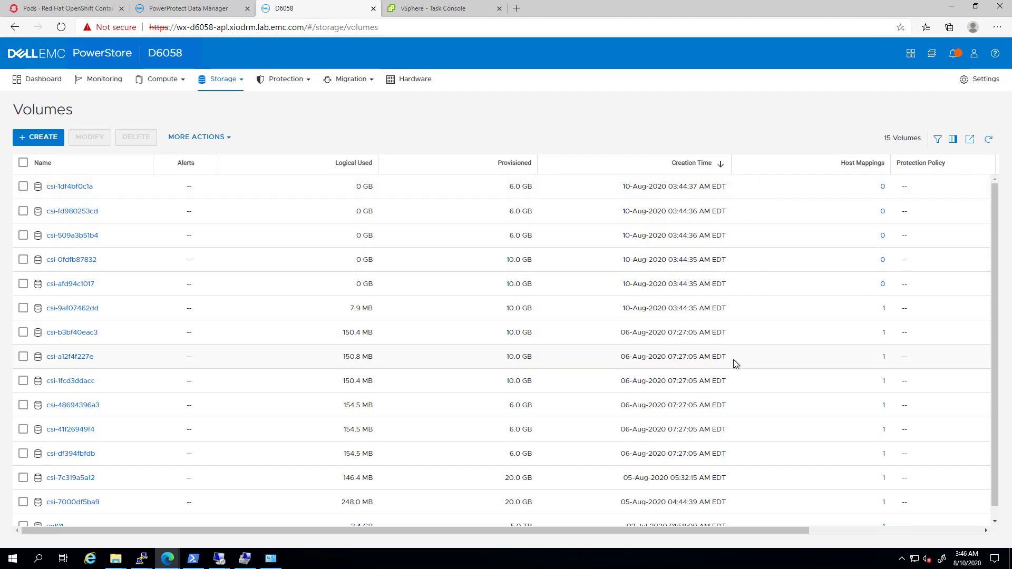
Reload the PowerStore Volumes list to show the new 10-Aug-2020 csi volumes, then return to PuTTY.
{"action": "key", "text": "F5"}
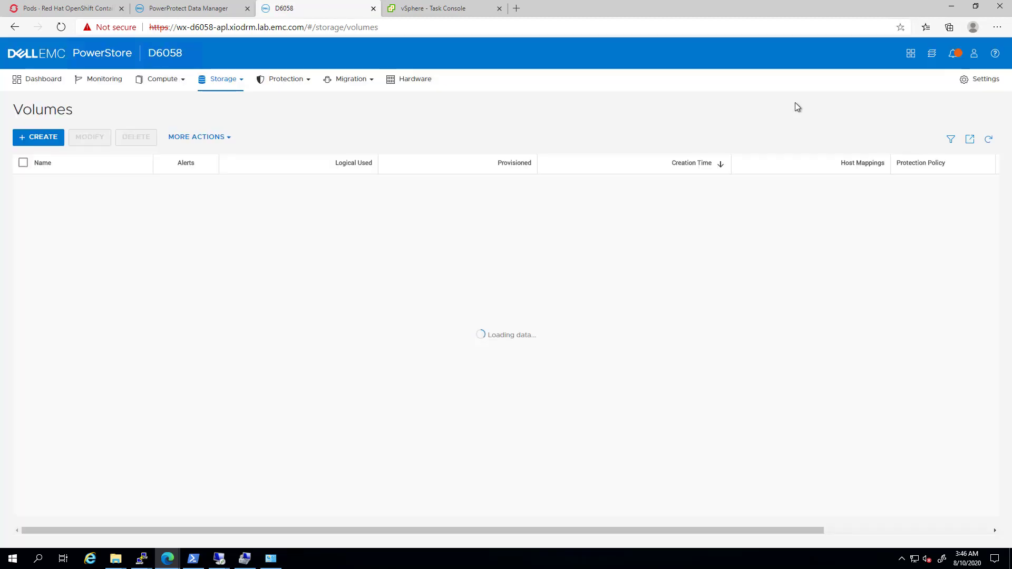
{"action": "left_click", "coordinate": [181, 10]}
{"action": "key", "text": "alt+Tab"}
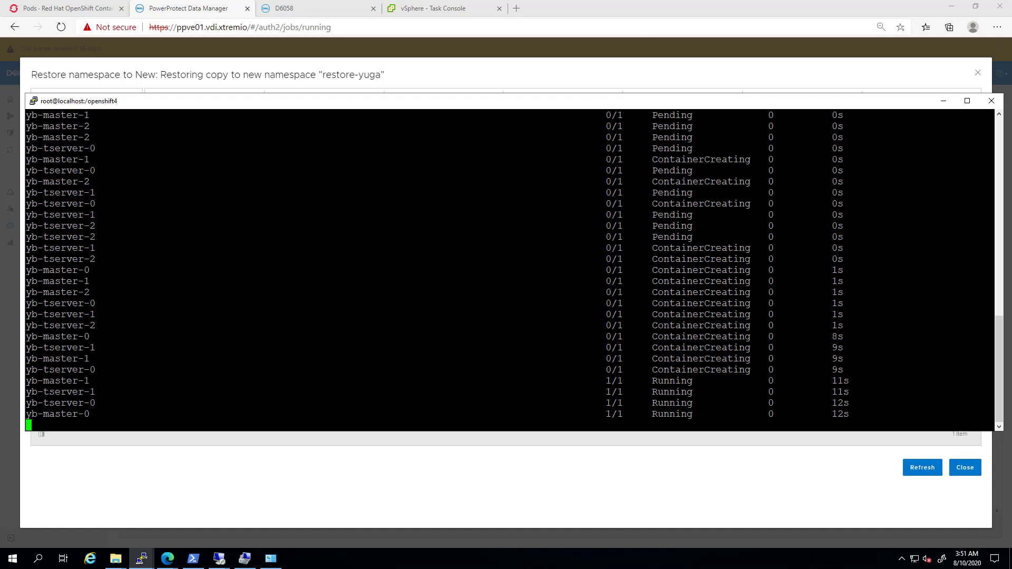
Stop the pod watch and list pods in restore-yuga, confirming all six are Running.
{"action": "key", "text": "ctrl+c"}
{"action": "type", "text": "kubectl get pods -n restore-yuga"}
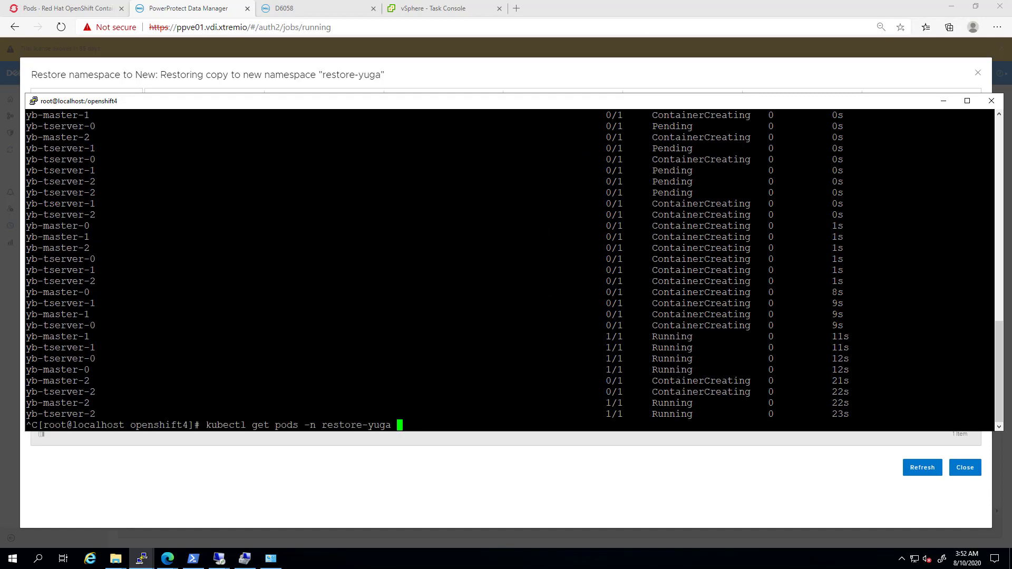
{"action": "key", "text": "Return"}
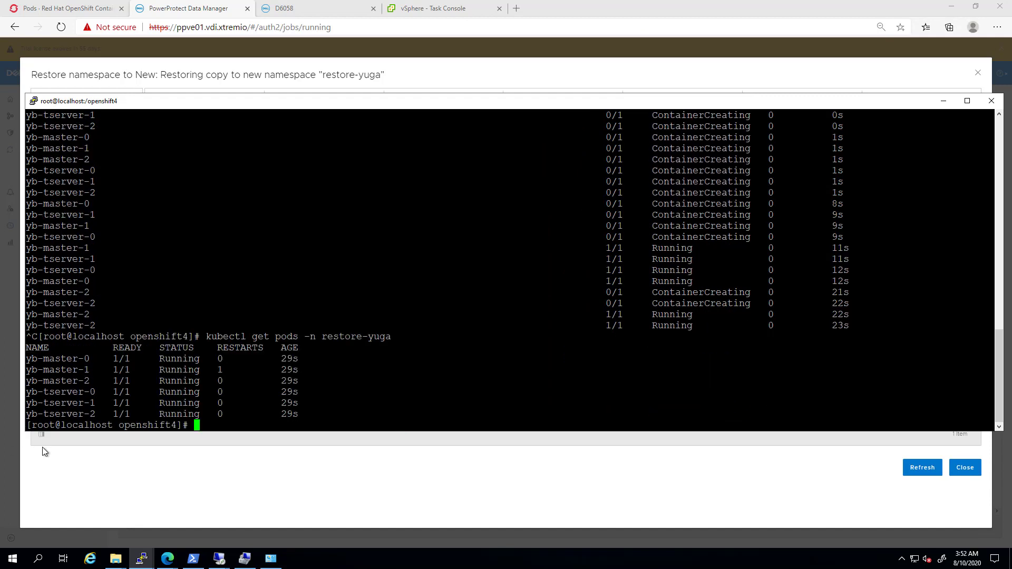
Refresh the restore job until it shows Success, then close its task details.
{"action": "left_click", "coordinate": [107, 463]}
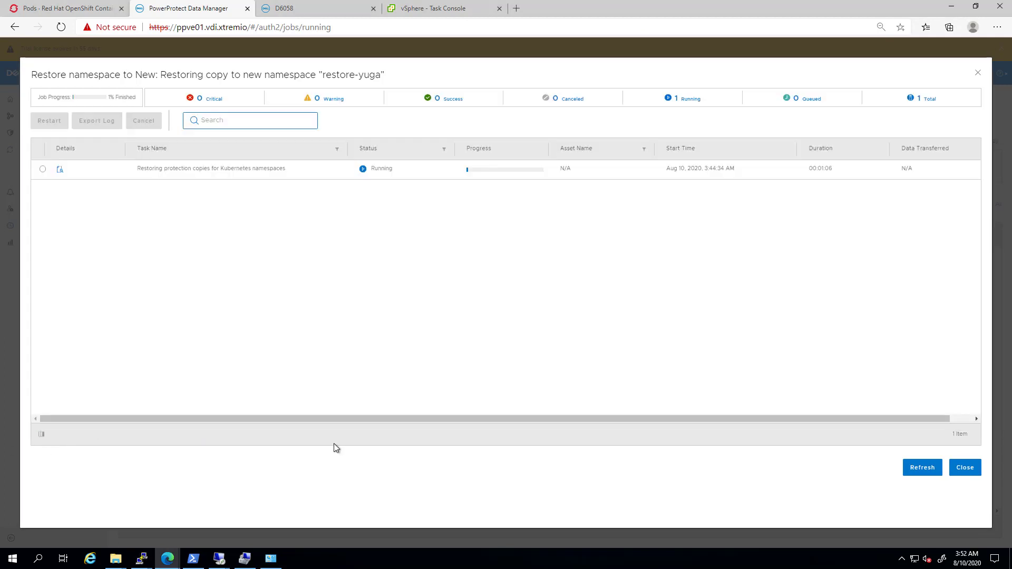
{"action": "left_click", "coordinate": [917, 471]}
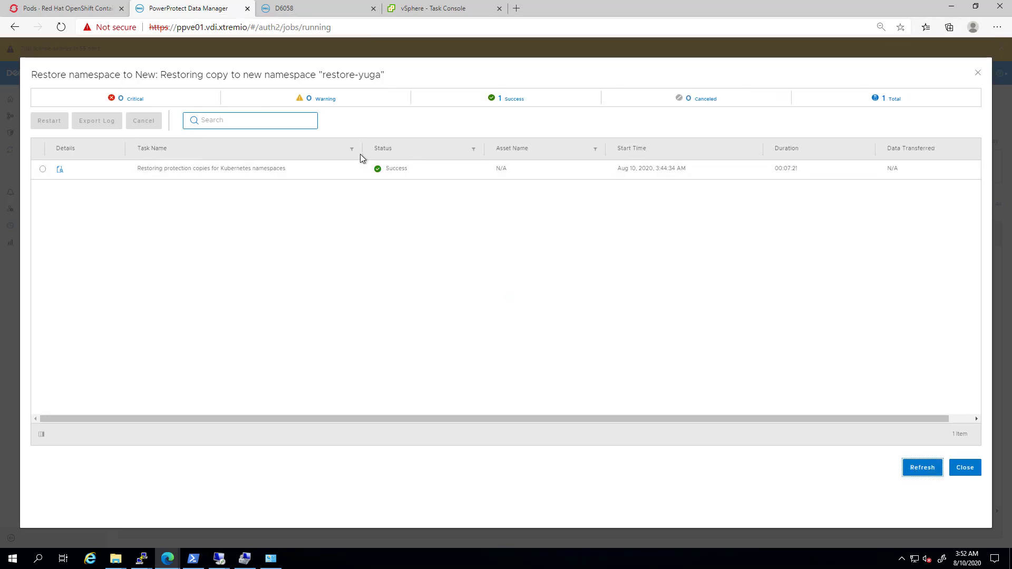
{"action": "left_click", "coordinate": [966, 469]}
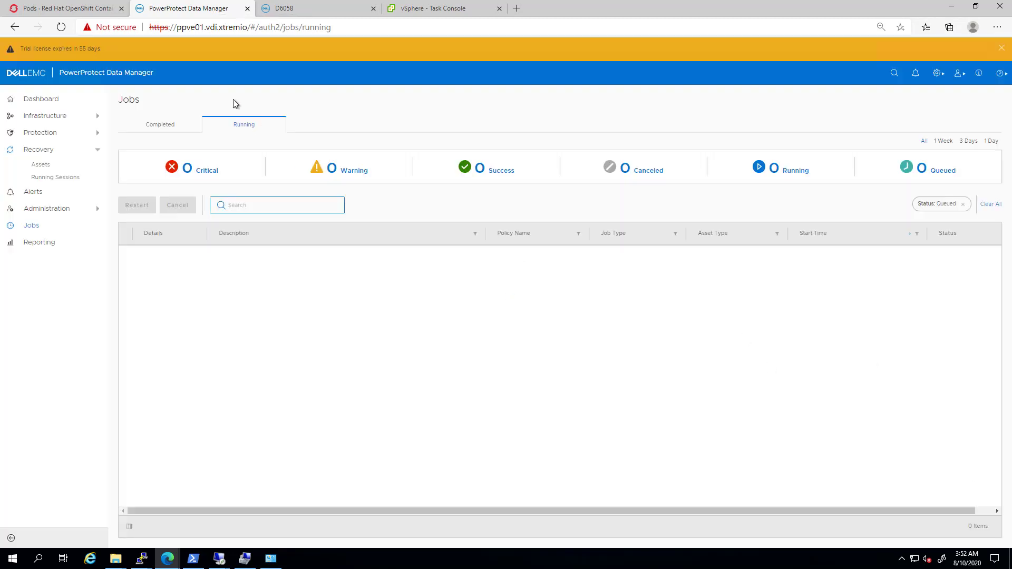
Check restore-yuga's six running pods, then its six Bound PVCs: three 6Gi masters and three 10Gi tservers.
{"action": "left_click", "coordinate": [73, 11]}
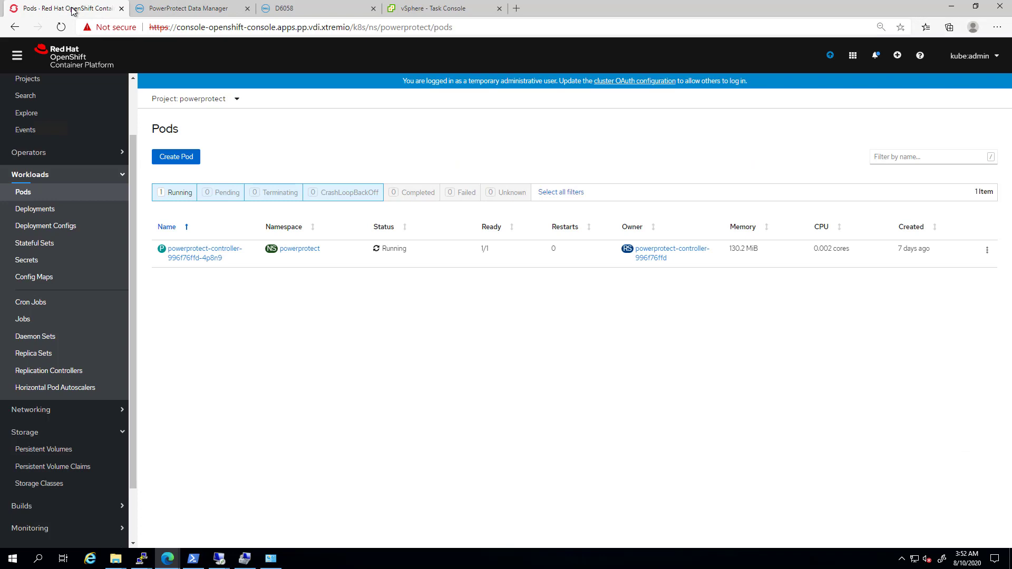
{"action": "left_click", "coordinate": [203, 100]}
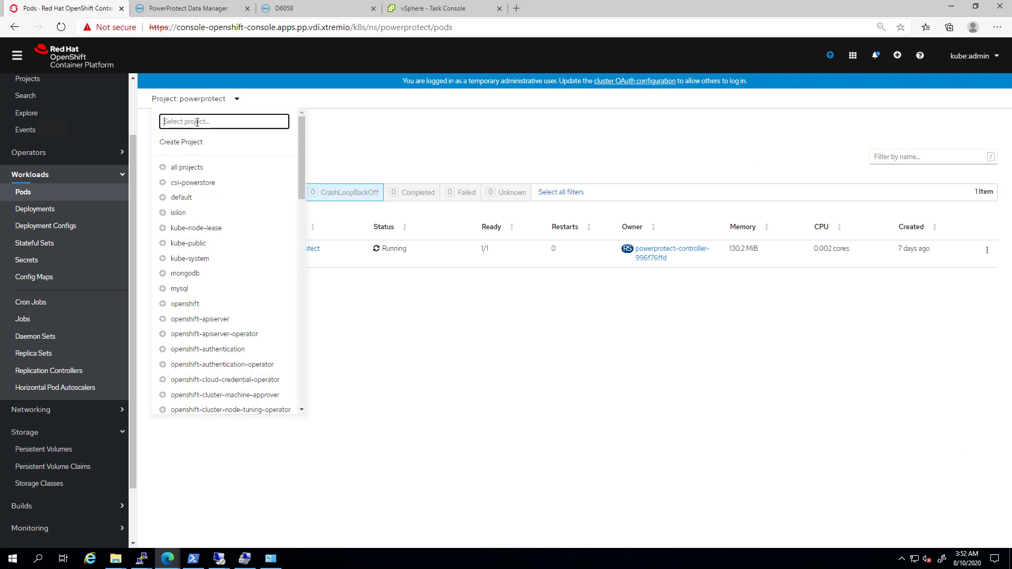
{"action": "type", "text": "restore"}
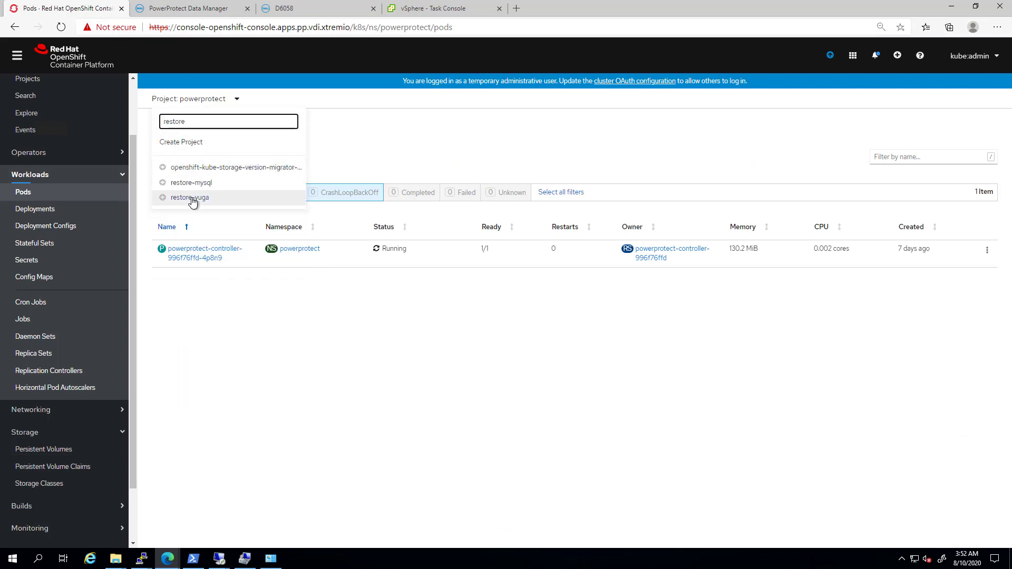
{"action": "left_click", "coordinate": [195, 197]}
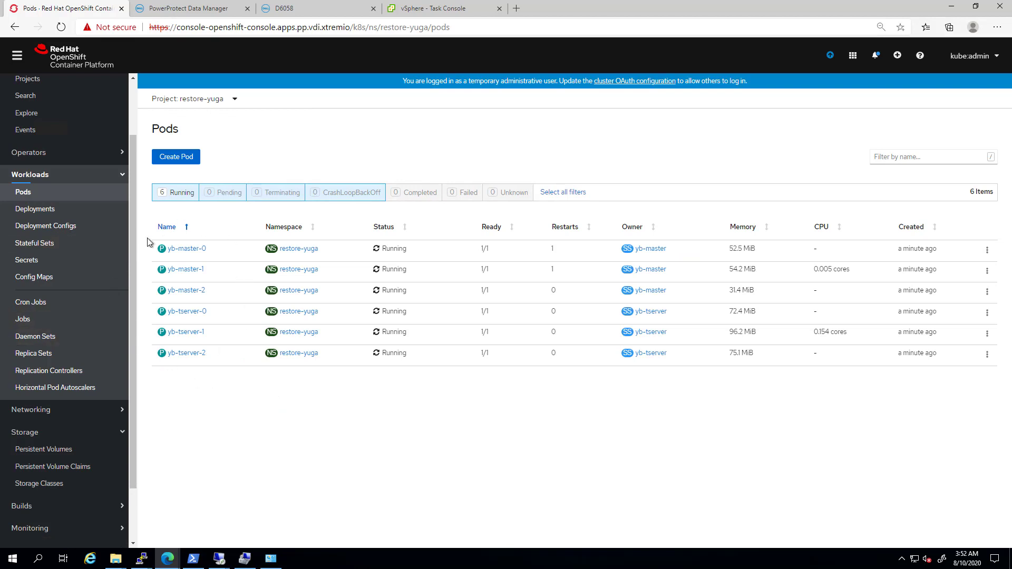
{"action": "left_click", "coordinate": [46, 467]}
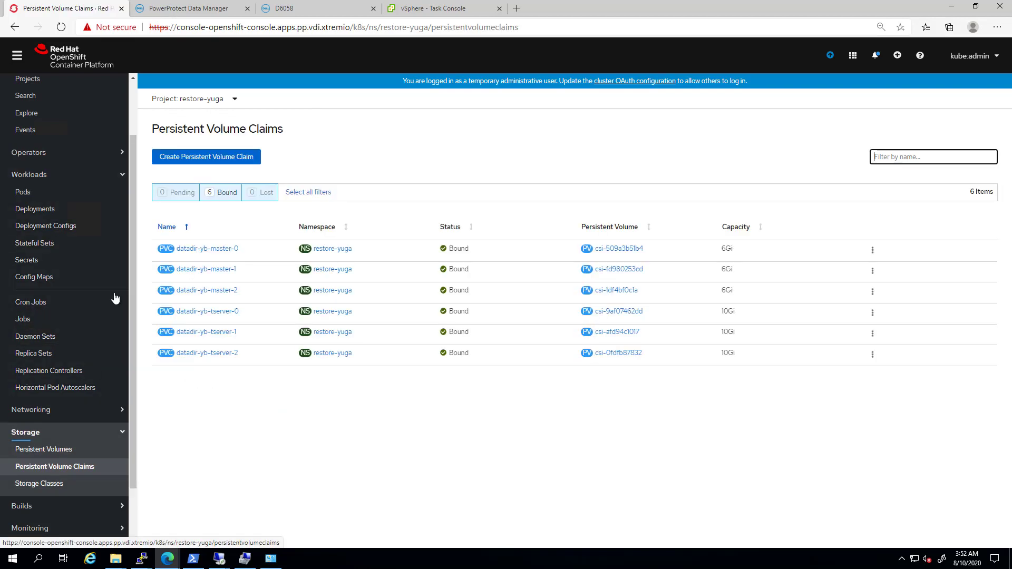